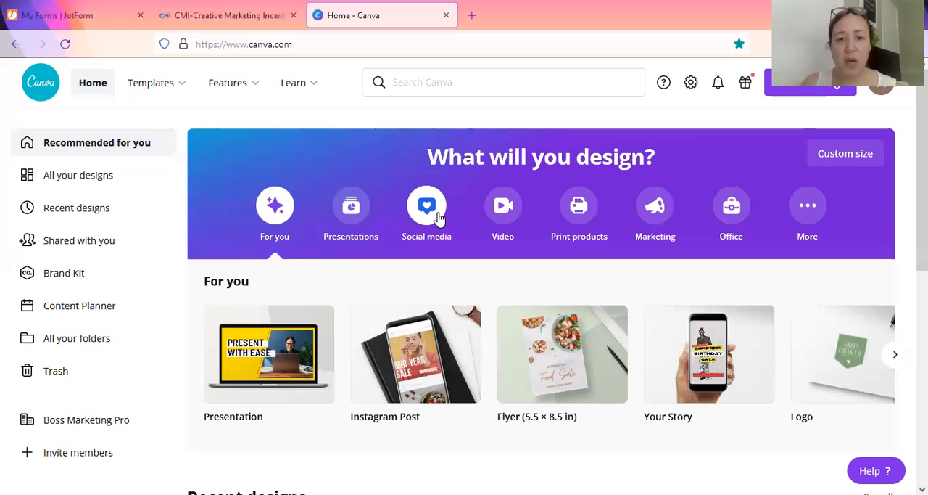
Step: Create a blank Facebook Post design from the social media category
left_click(439, 218)
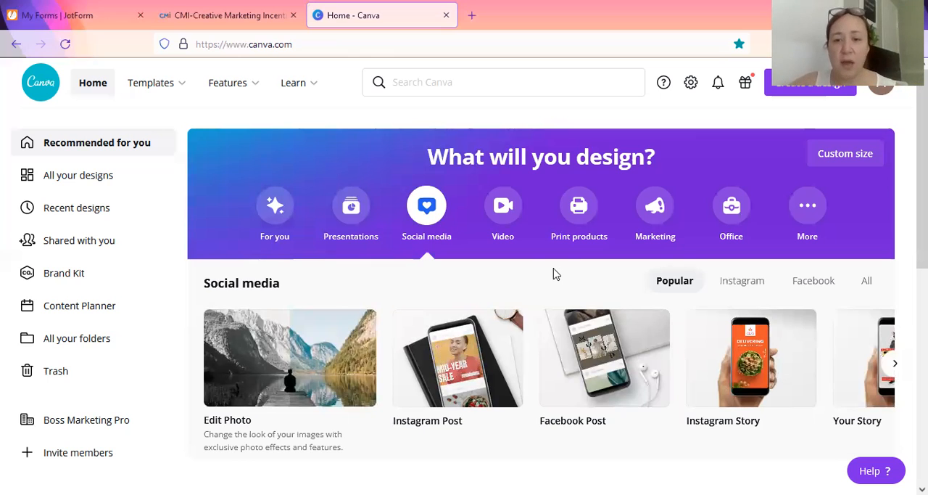
mouse_move(593, 331)
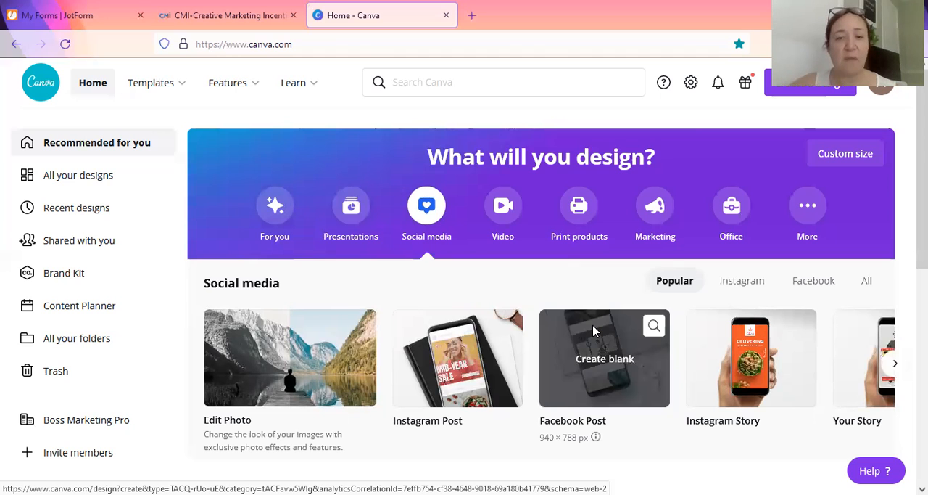
left_click(593, 331)
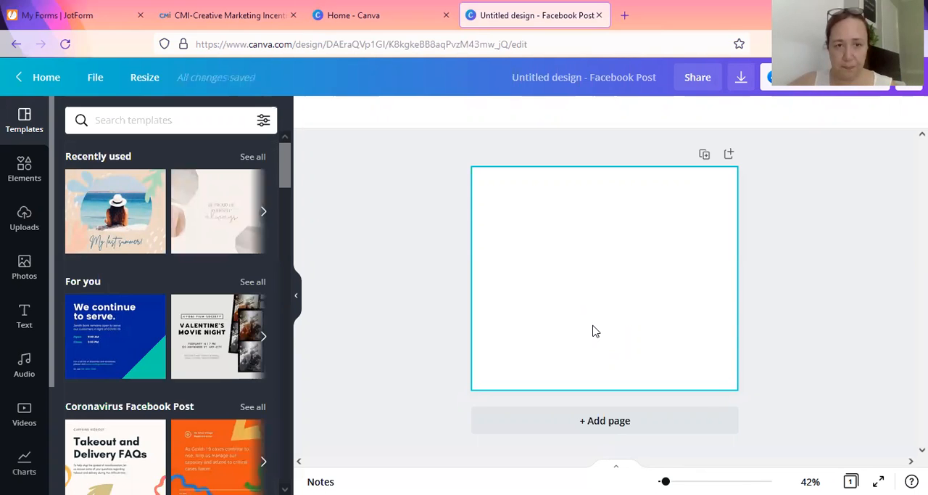
Step: Search the templates for travel and apply the pink "This or That" template with two photos to the page
left_click(286, 156)
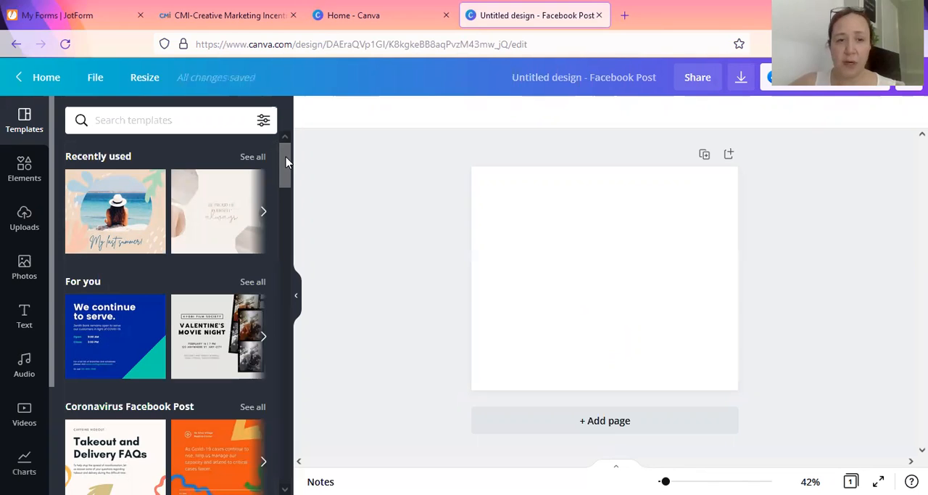
left_click(167, 121)
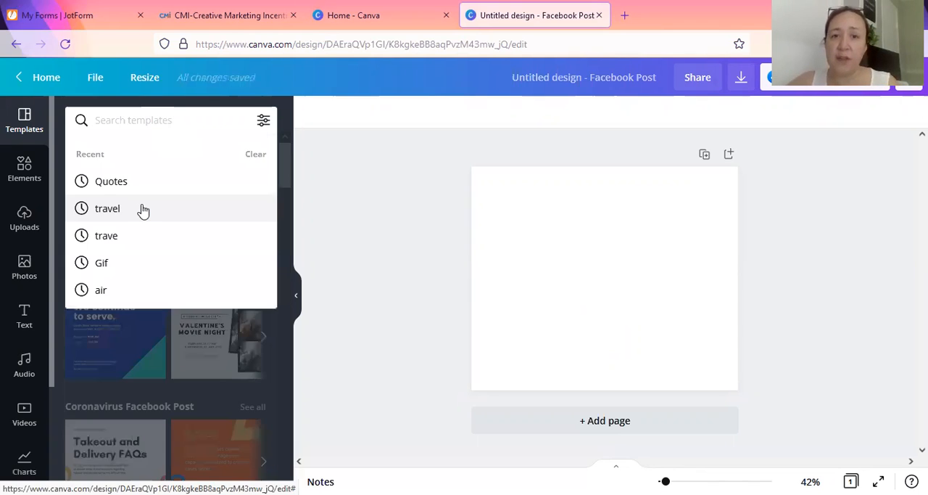
left_click(144, 209)
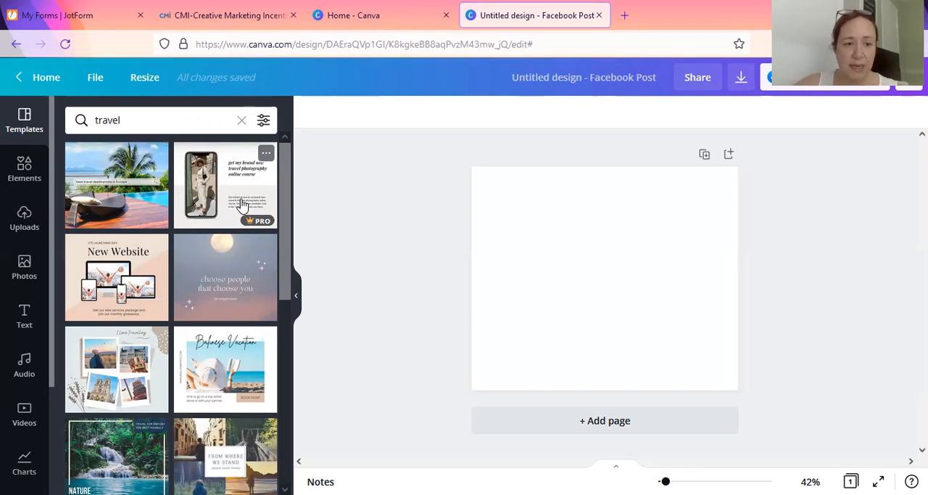
scroll(243, 206, "down", 1)
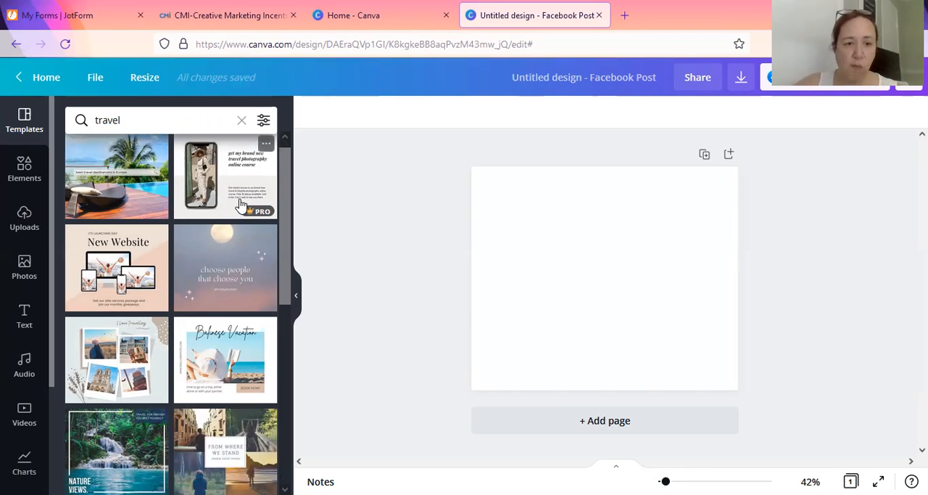
scroll(242, 206, "down", 3)
scroll(241, 206, "down", 2)
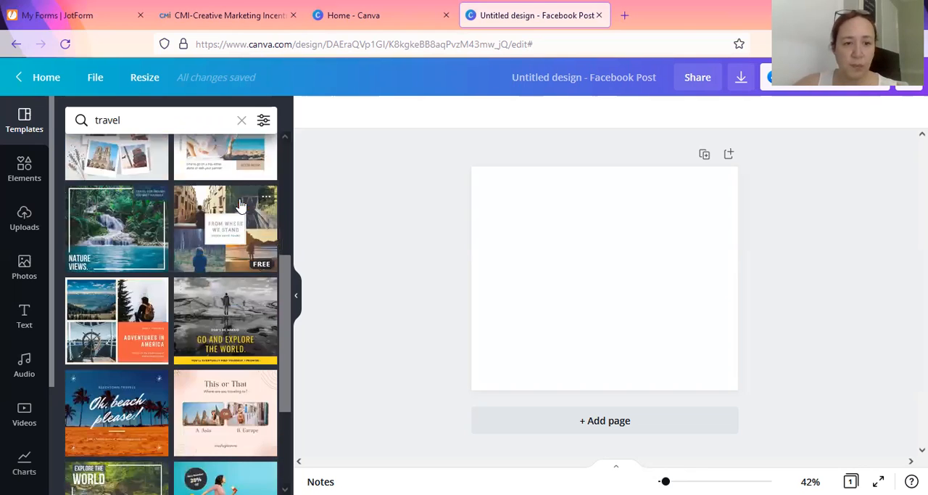
scroll(242, 206, "down", 2)
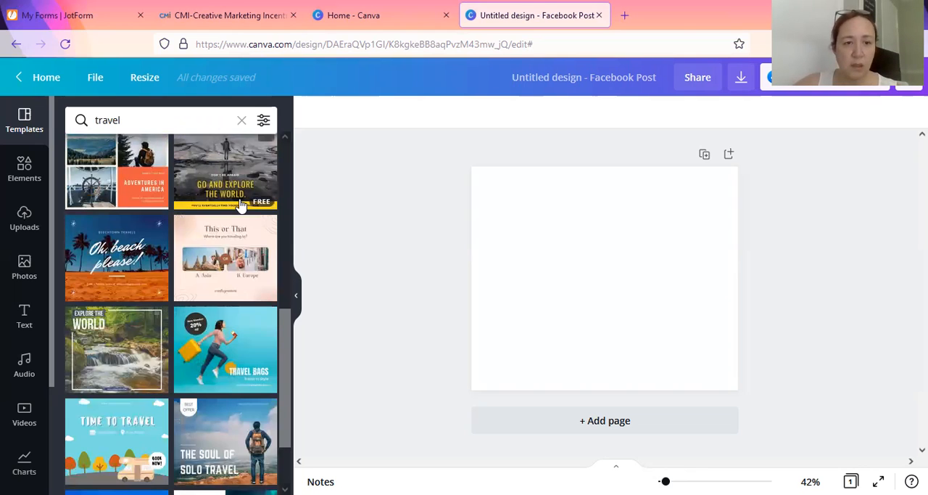
scroll(241, 205, "down", 1)
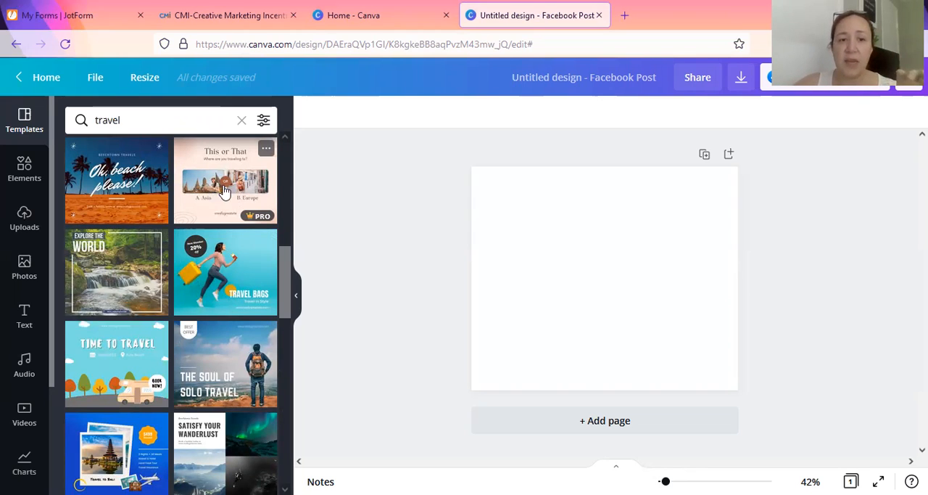
left_click(225, 192)
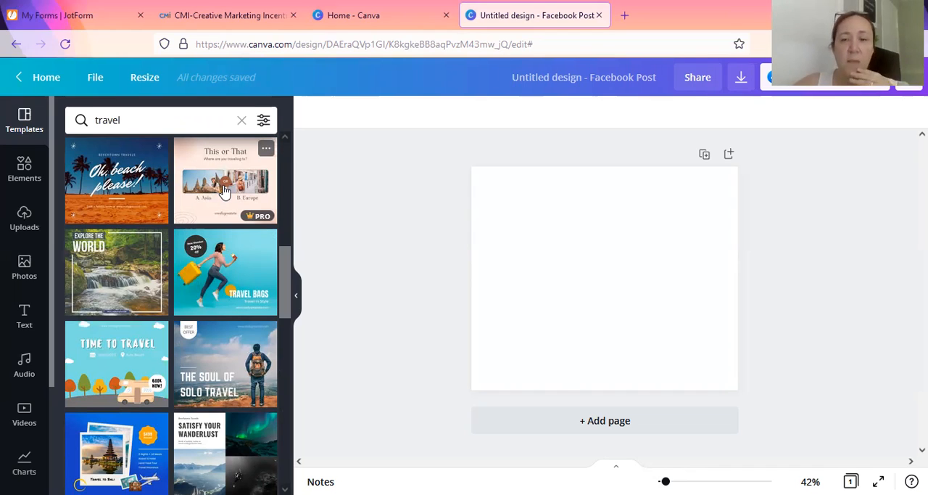
left_click(225, 191)
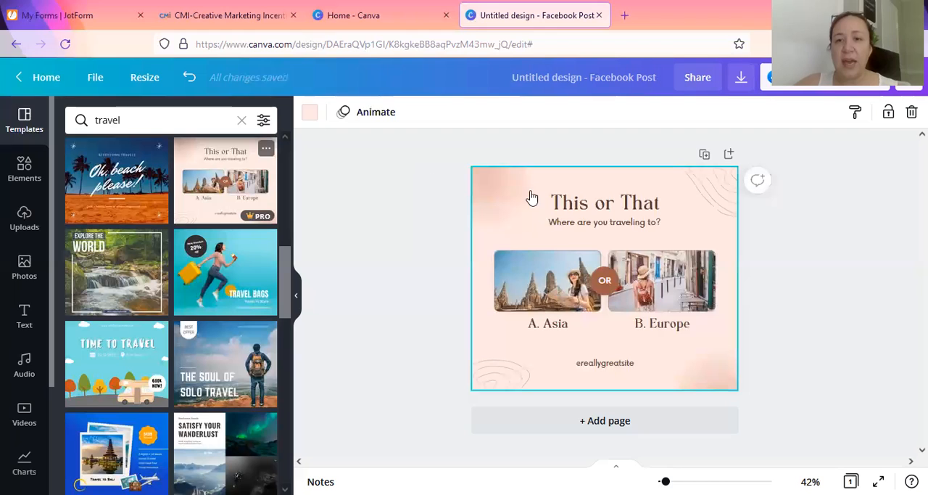
Step: Replace the subtitle under "This or That" with "Where Do You Want To Go?"
left_click(583, 225)
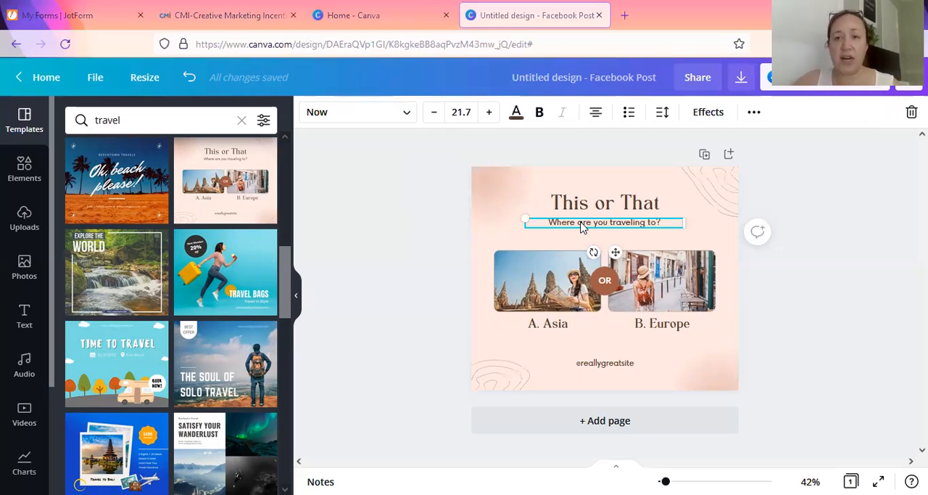
double_click(643, 222)
type("Where Do You Want To")
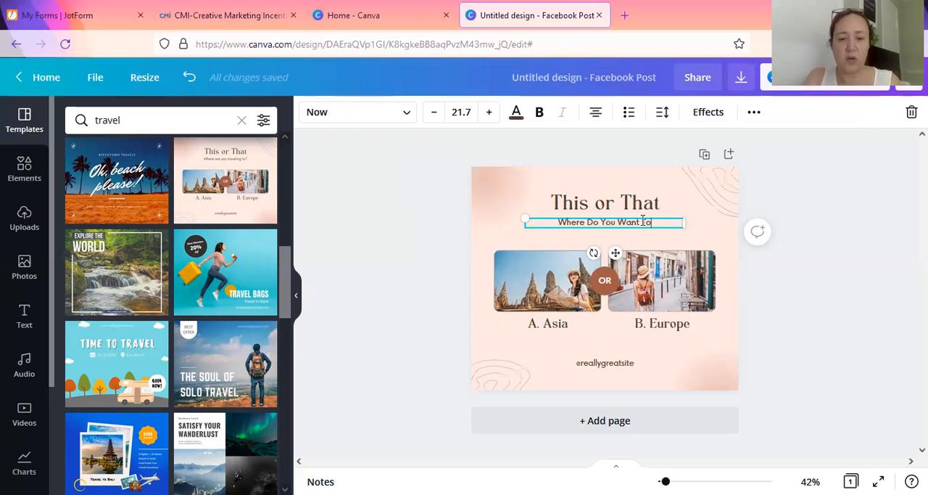
type(" Go?")
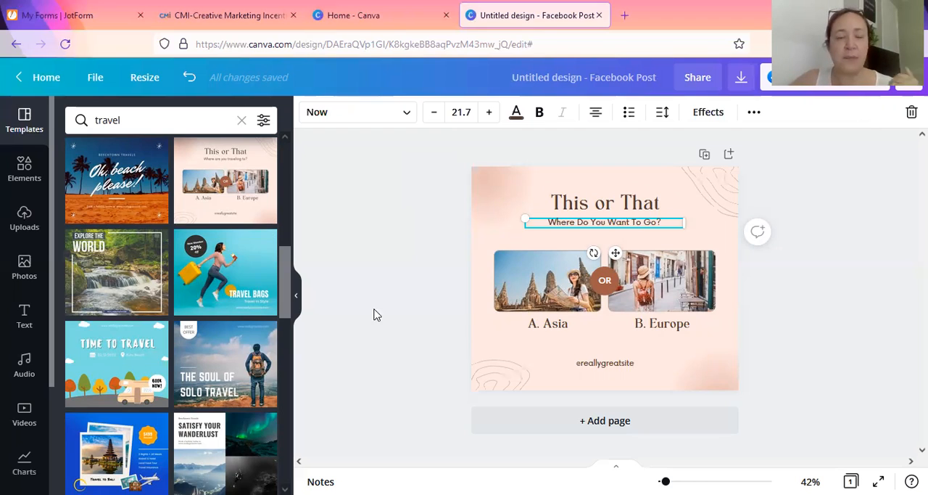
Step: Search the photo library for hawaii and place the photo of a pineapple by the sea in the frame above "A. Asia"
left_click(22, 268)
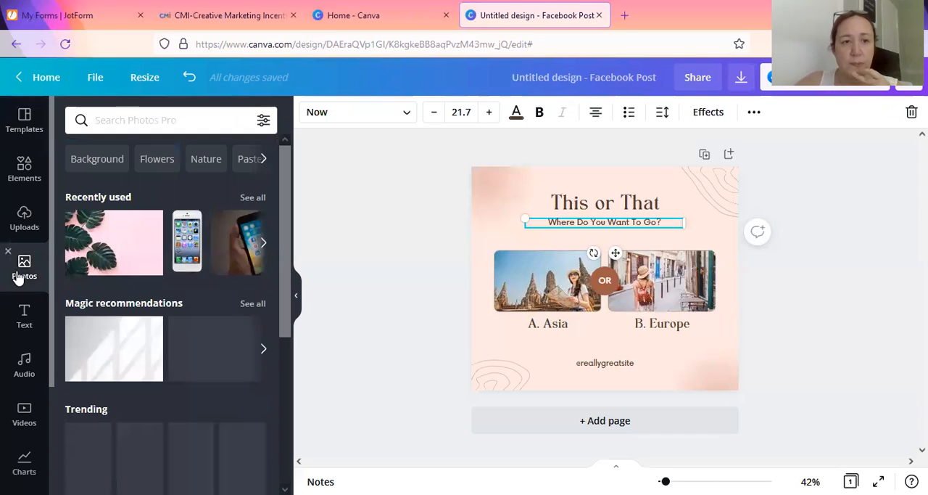
left_click(552, 278)
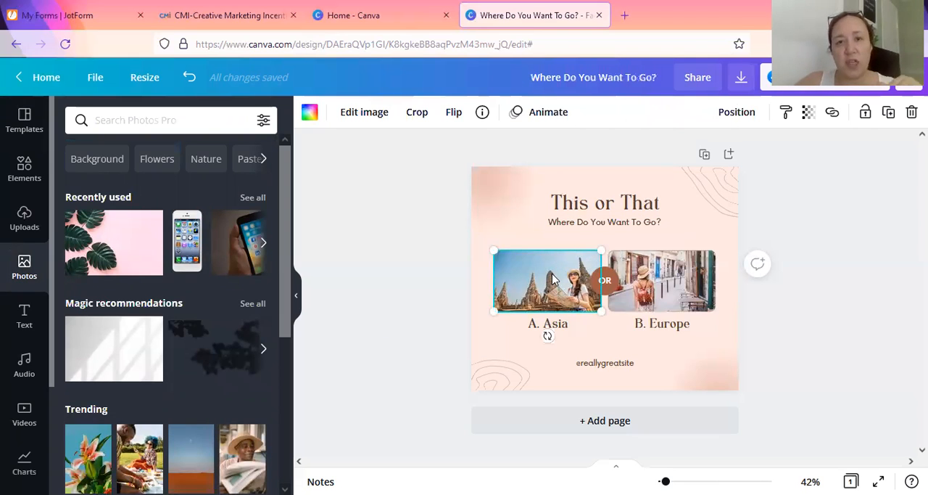
left_click(214, 123)
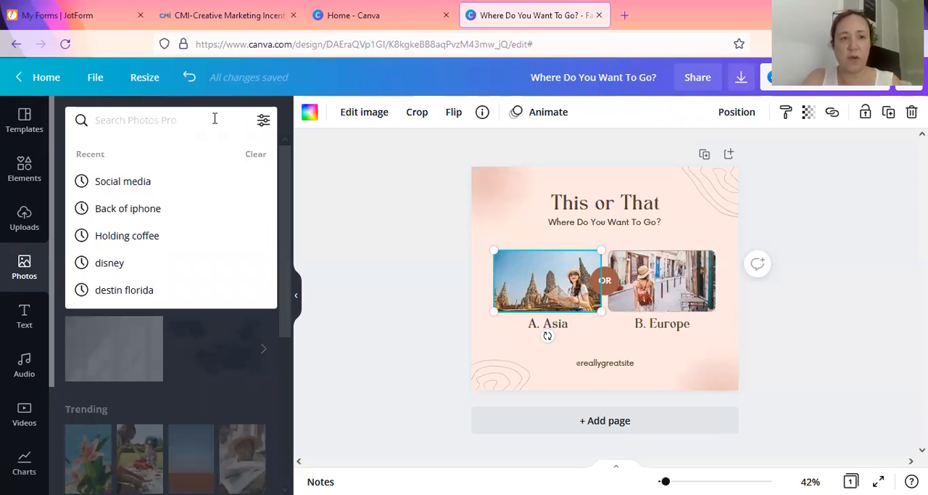
type("hawaii")
key("Return")
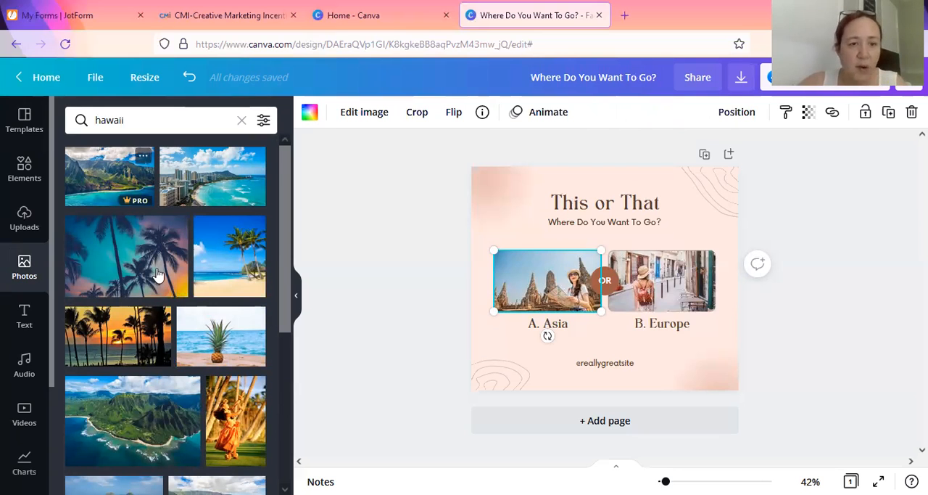
scroll(181, 225, "down", 2)
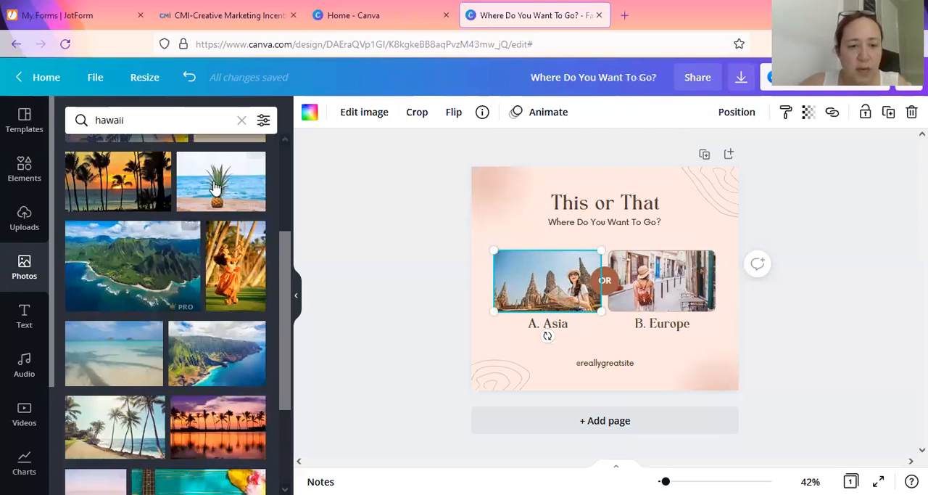
left_click_drag(489, 278, 210, 176)
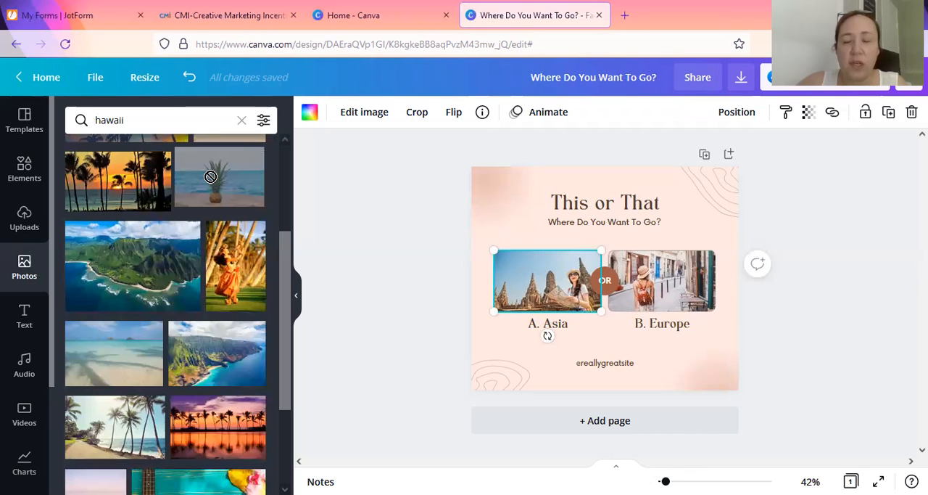
left_click_drag(433, 240, 536, 276)
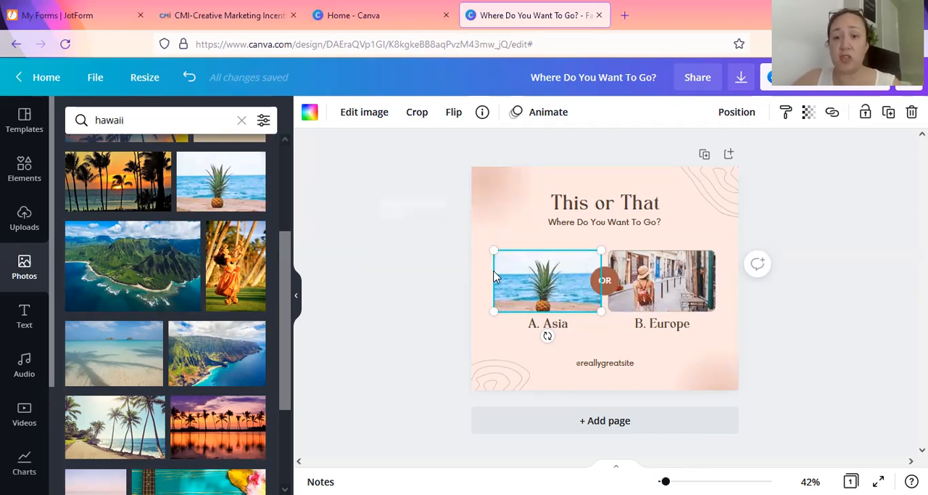
Step: Replace the "A. Asia" caption under the pineapple photo with "Hawaii"
left_click(567, 327)
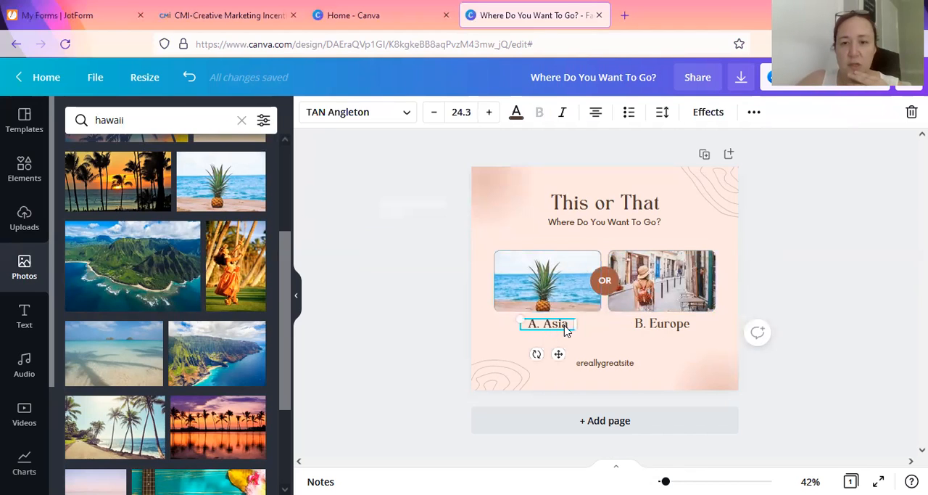
double_click(567, 328)
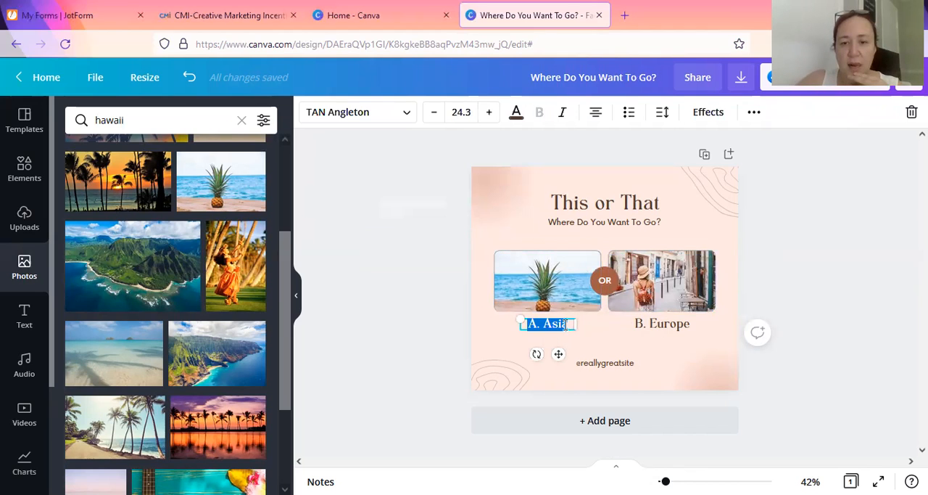
key("Right")
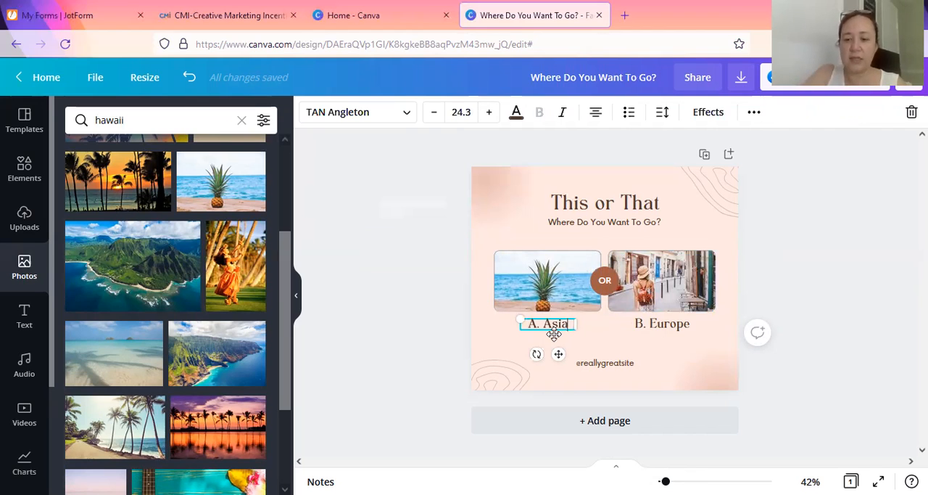
key("BackSpace")
key("BackSpace")
key("BackSpace")
key("BackSpace")
key("BackSpace")
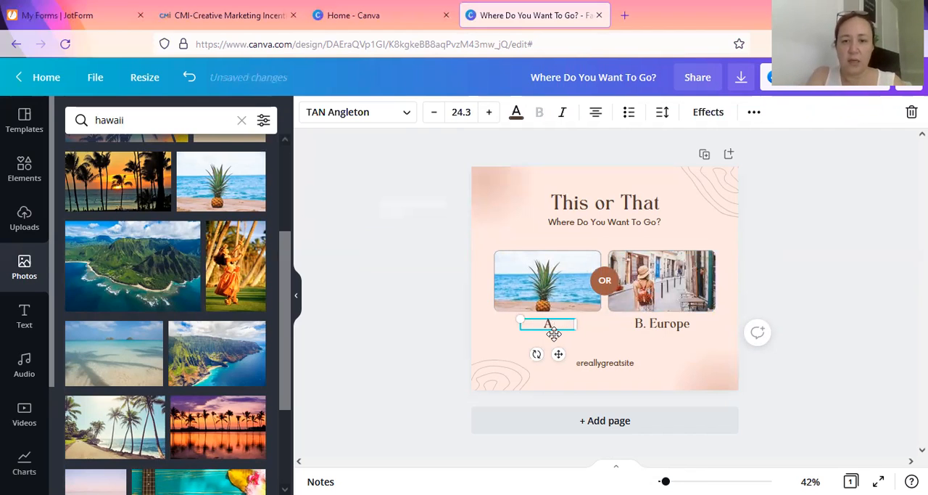
key("BackSpace")
type("Hawaii")
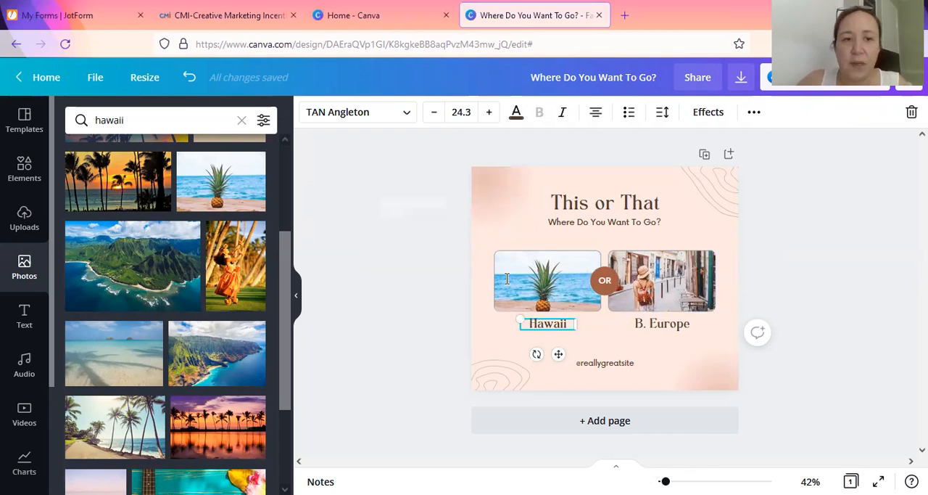
Step: Search the photo library for europe and browse the results for a suitable travel picture
left_click(240, 121)
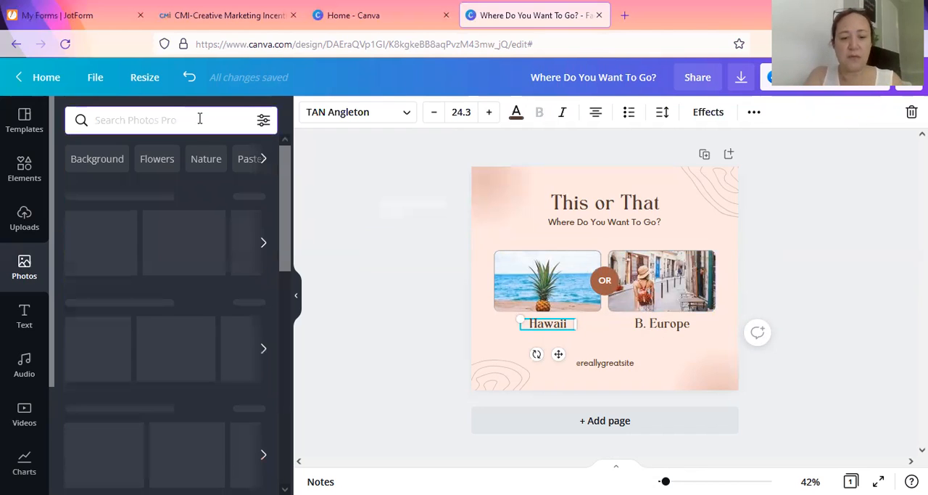
type("europe")
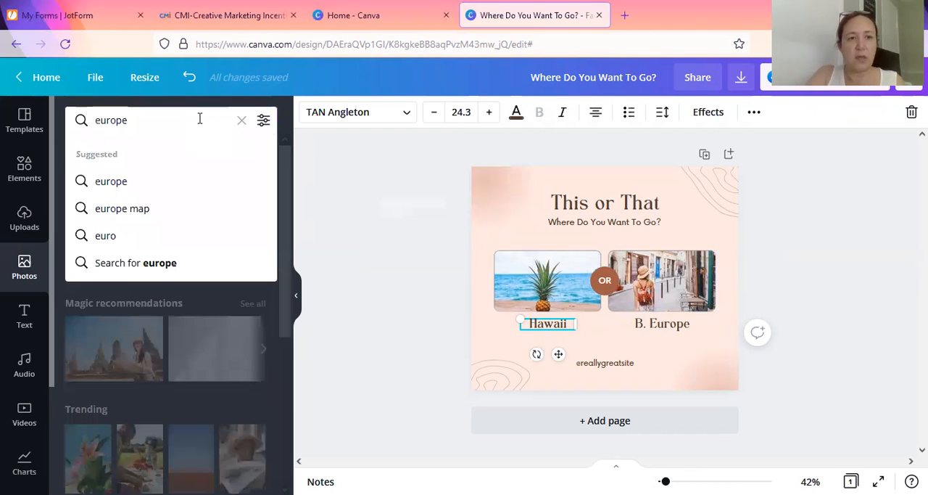
key("Return")
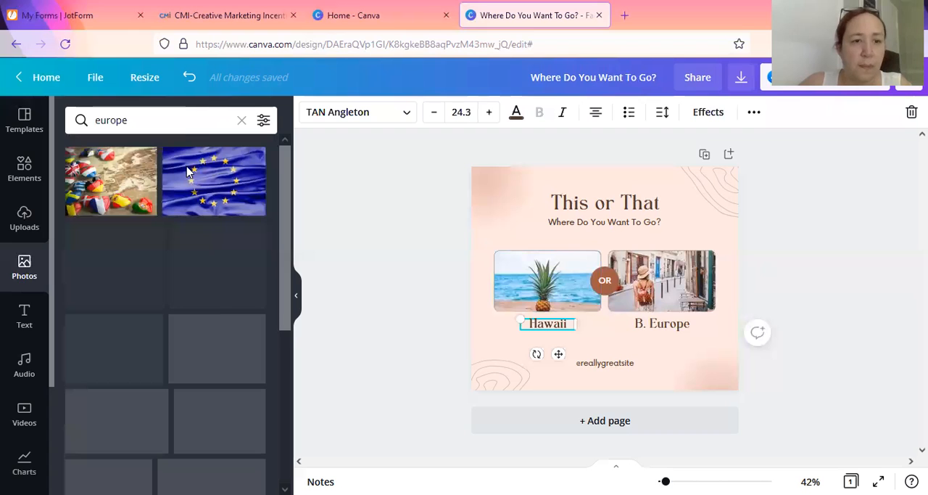
scroll(199, 310, "down", 2)
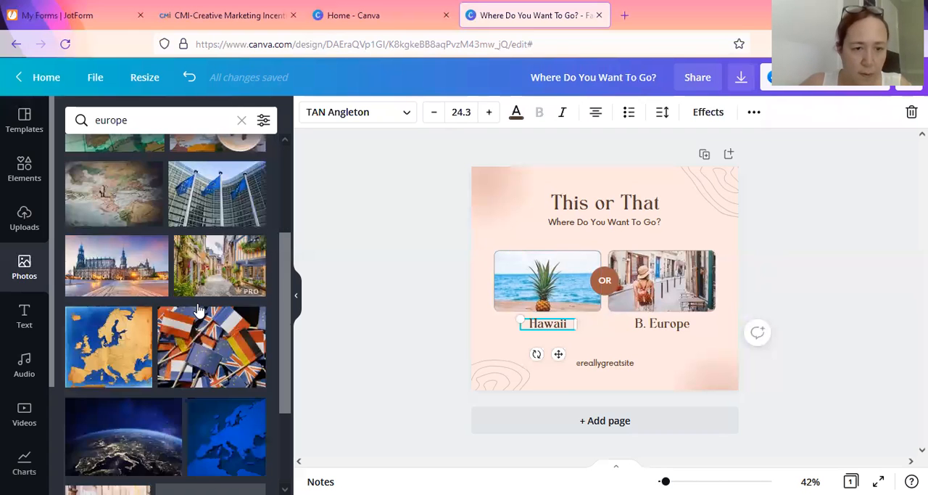
scroll(200, 310, "down", 4)
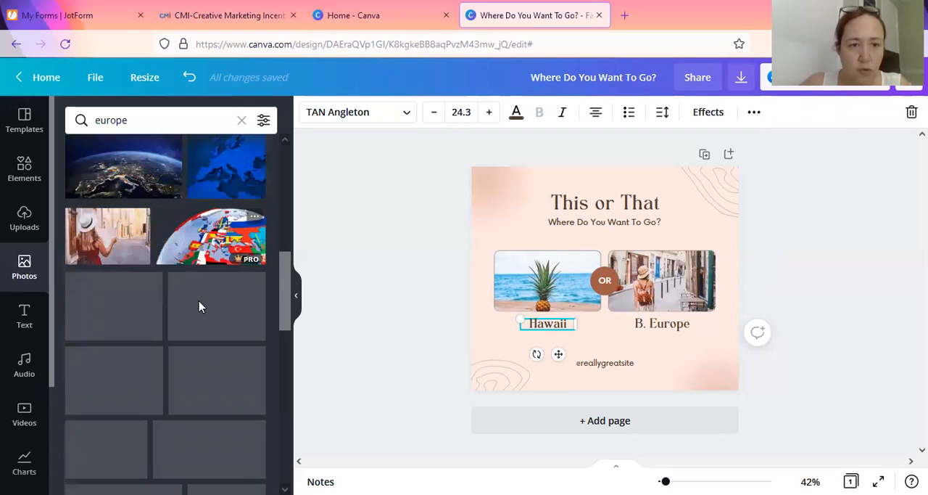
Step: Search the photo library for paris and place the Eiffel Tower photo with the pink sky in the frame above "B. Europe"
left_click(229, 124)
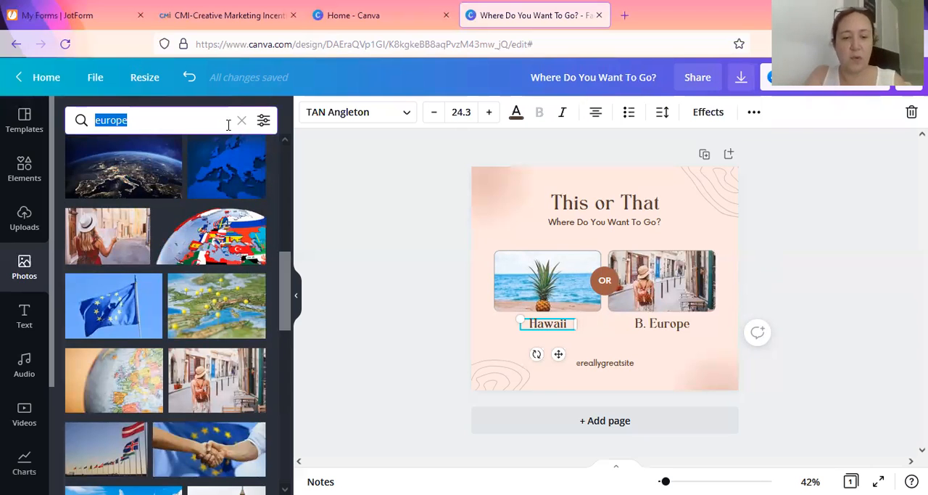
type("paris")
key("Return")
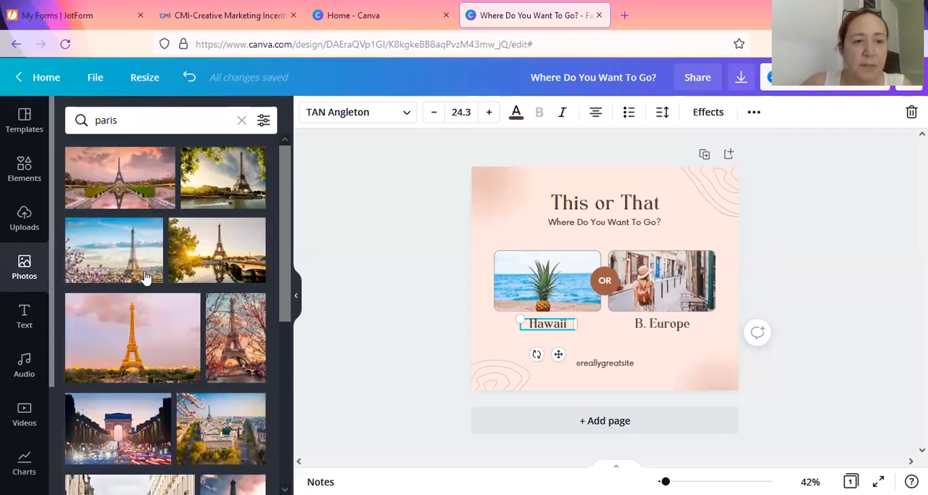
left_click_drag(127, 344, 691, 343)
Step: Replace the "B. Europe" caption under the Eiffel Tower photo with "Paris"
left_click(690, 343)
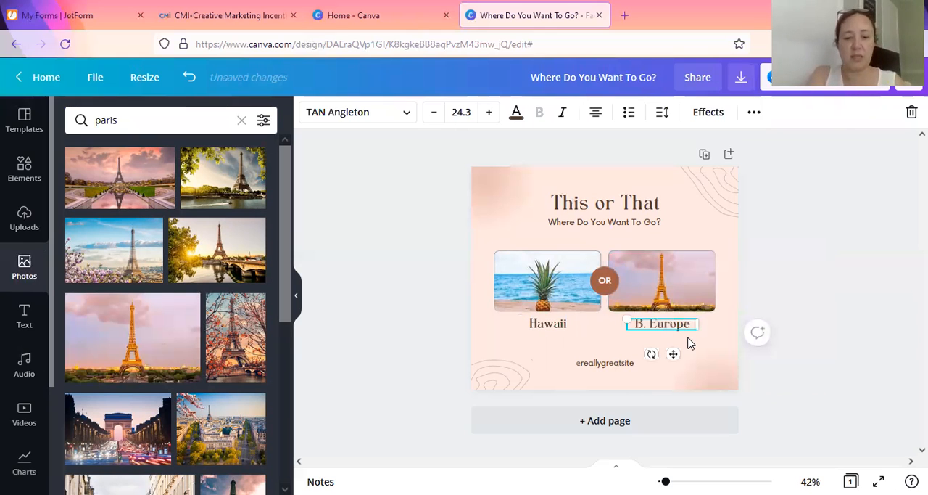
left_click(690, 343)
type("Paris")
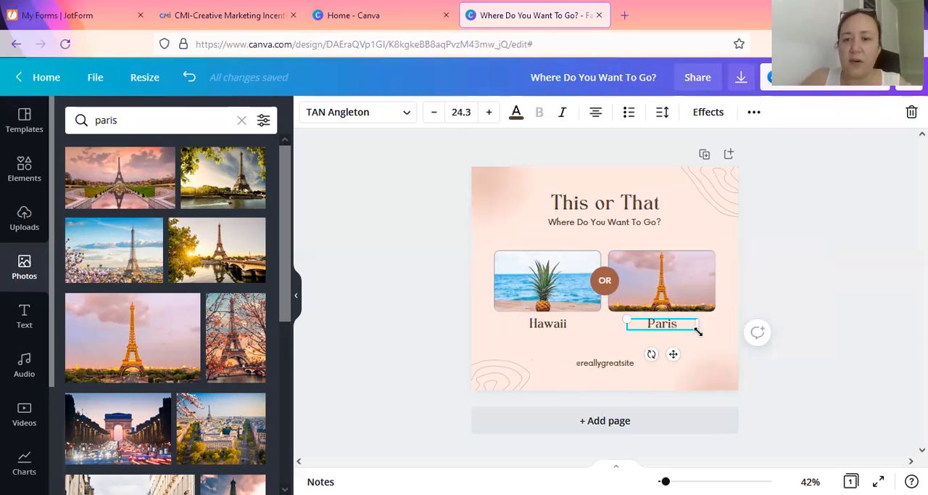
left_click(611, 366)
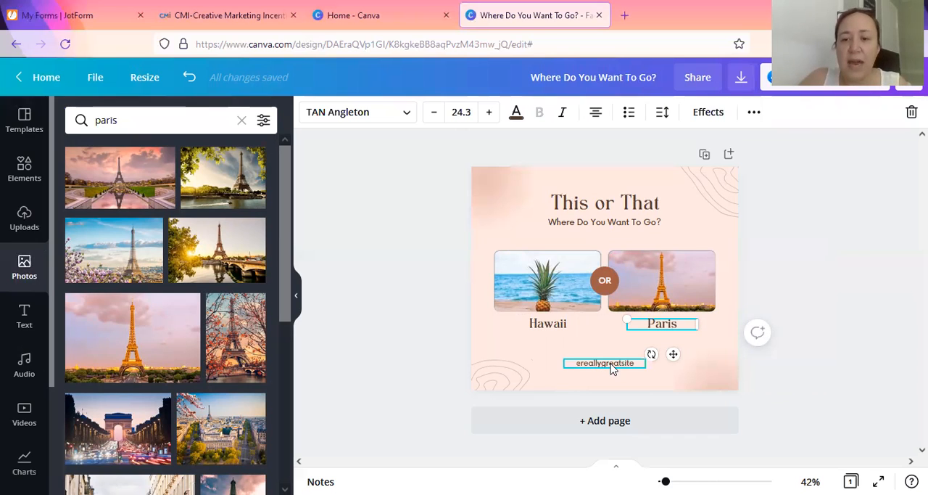
left_click(610, 362)
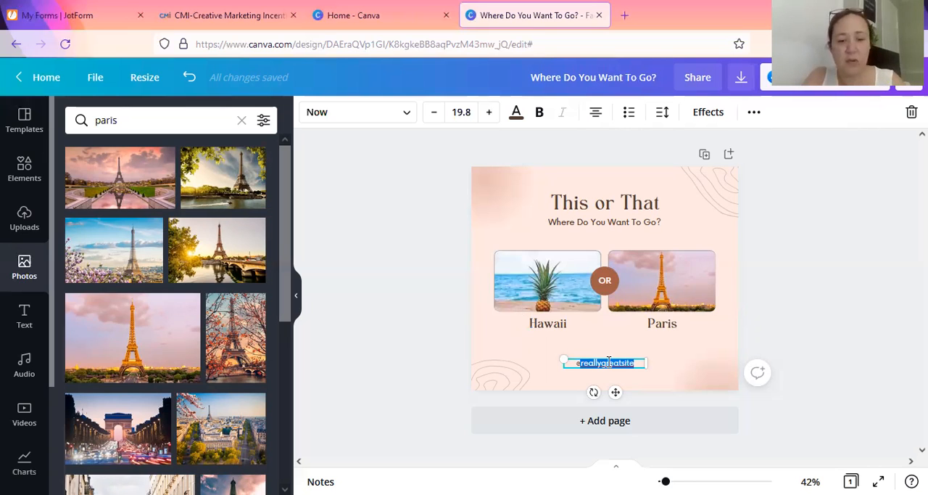
type("thetr")
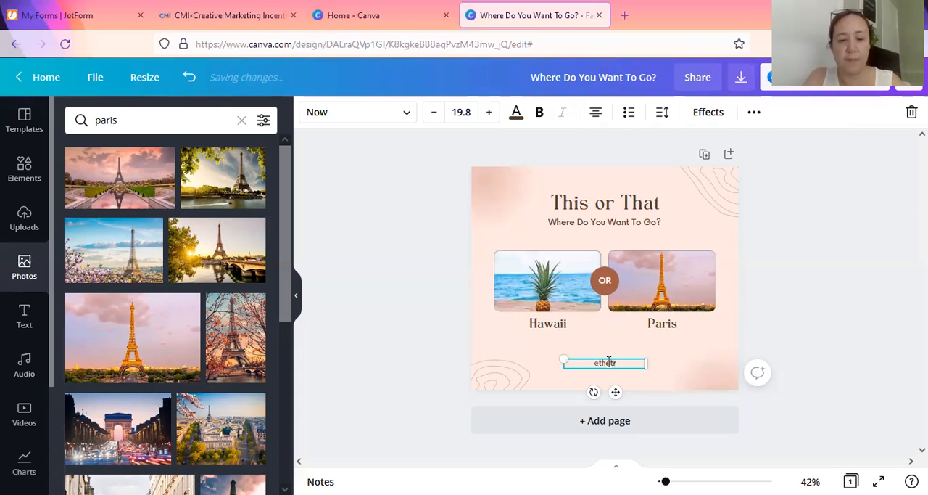
type("avelbossmom")
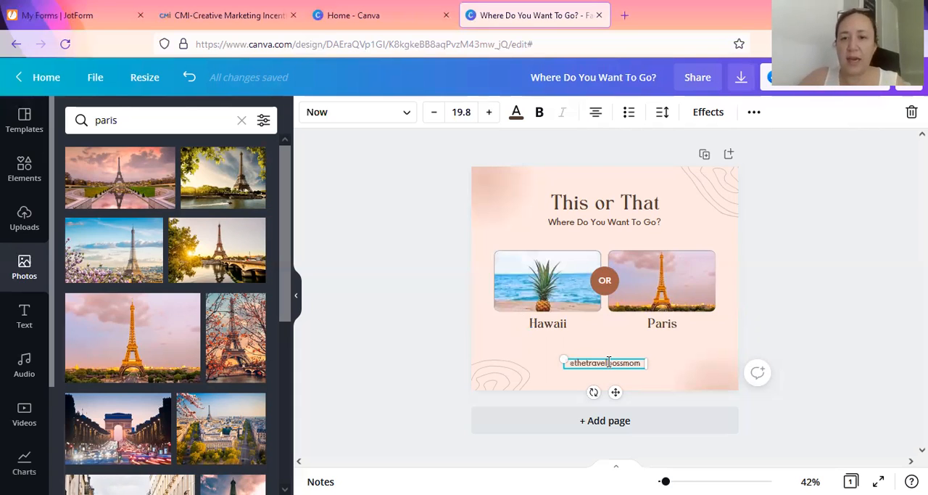
left_click(427, 248)
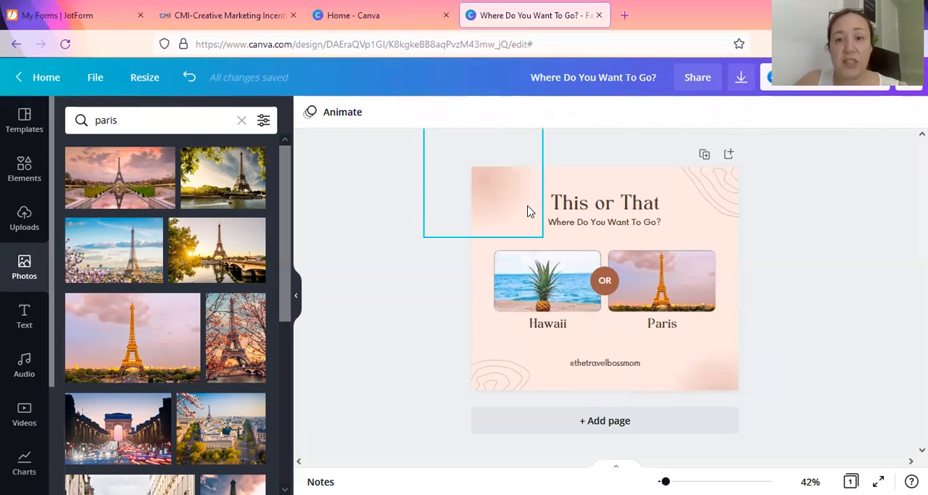
Step: Change the page background to the light blue from the pineapple photo's colours
left_click(731, 315)
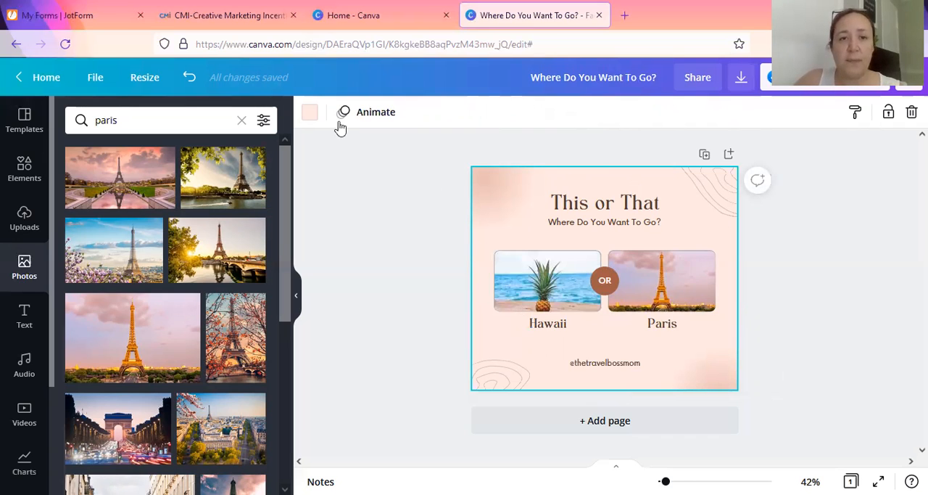
left_click(310, 117)
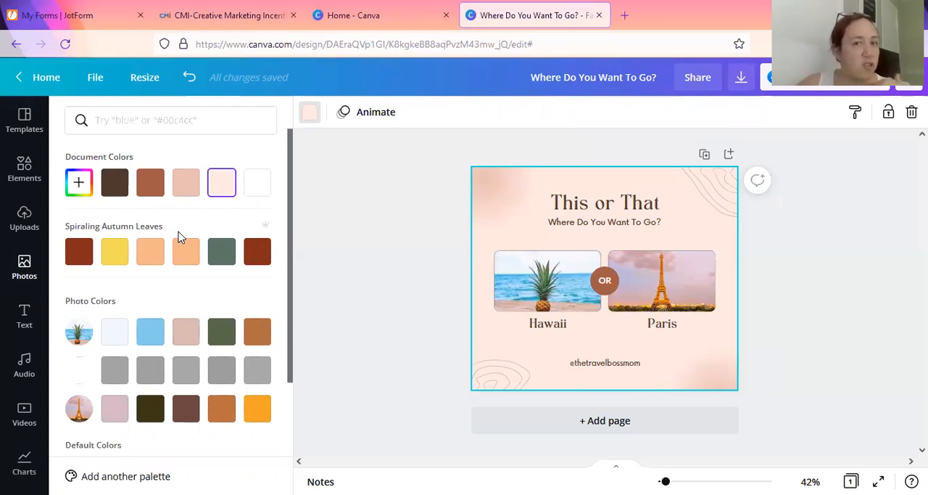
left_click(148, 338)
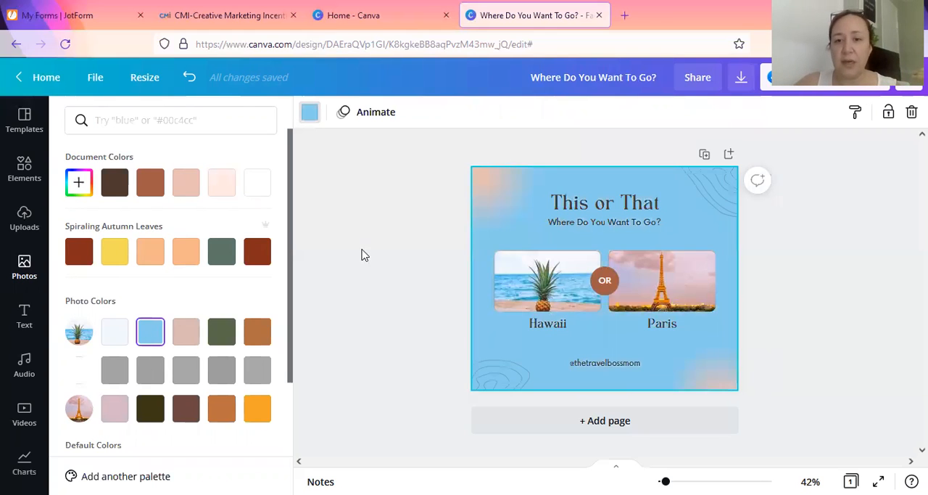
Step: Try several colours on the blurred gradient in the post's upper-left corner, settling on the orange-brown from the Eiffel Tower photo's colours
left_click(490, 183)
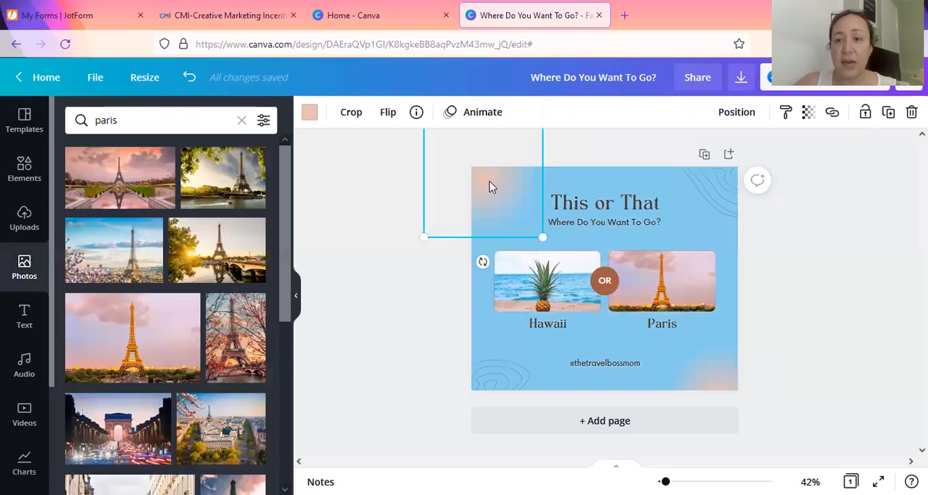
left_click(312, 111)
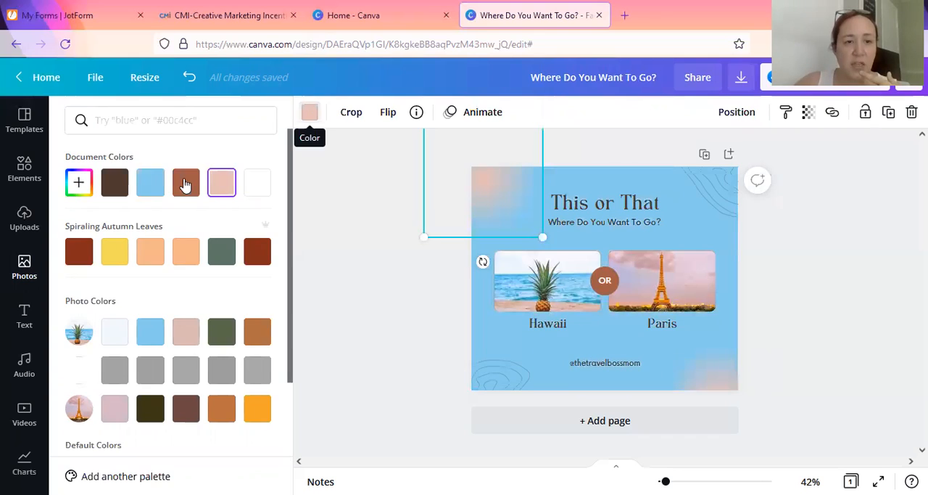
left_click(182, 186)
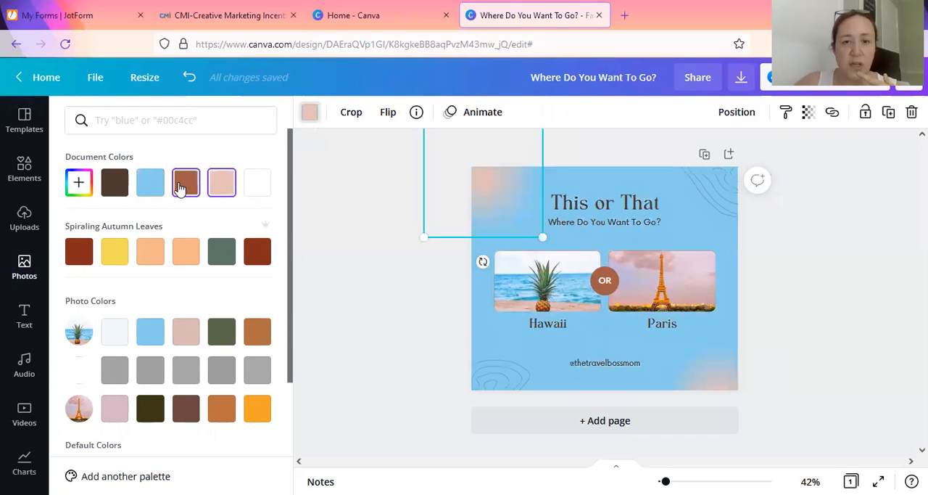
left_click(120, 190)
left_click(147, 332)
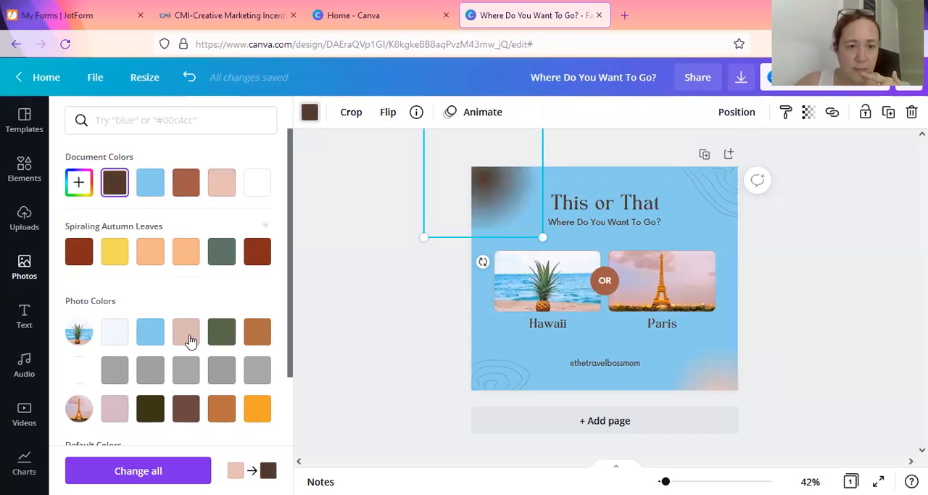
left_click(189, 338)
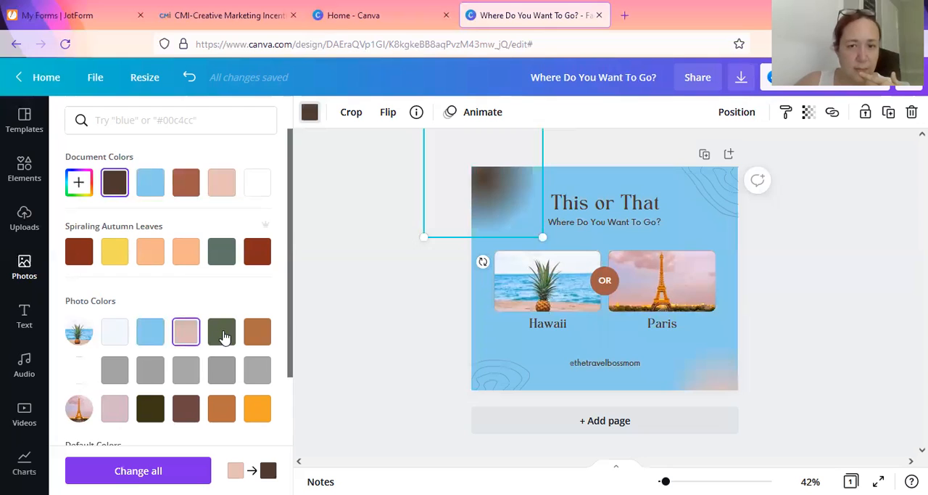
left_click(224, 335)
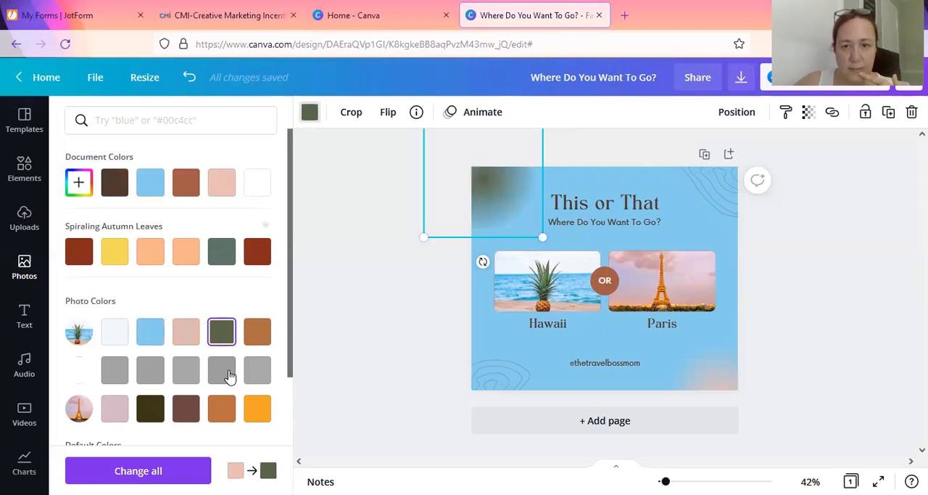
left_click(228, 376)
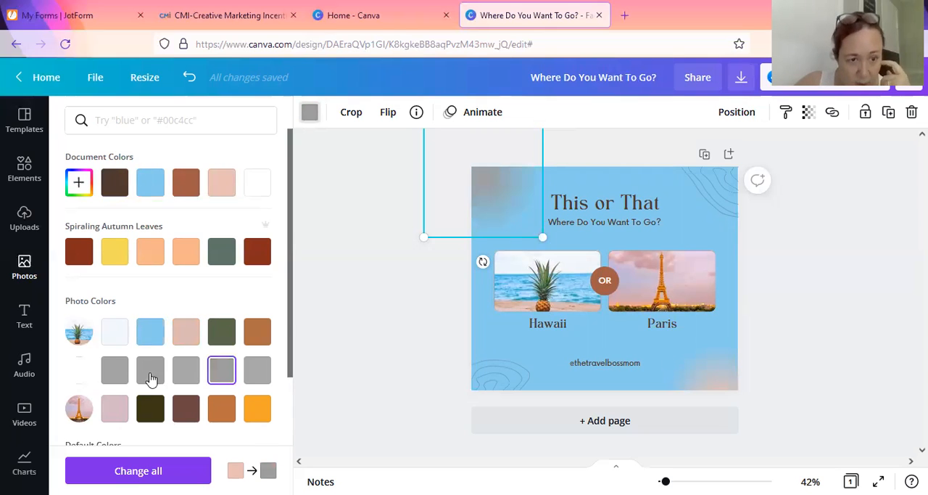
left_click(186, 410)
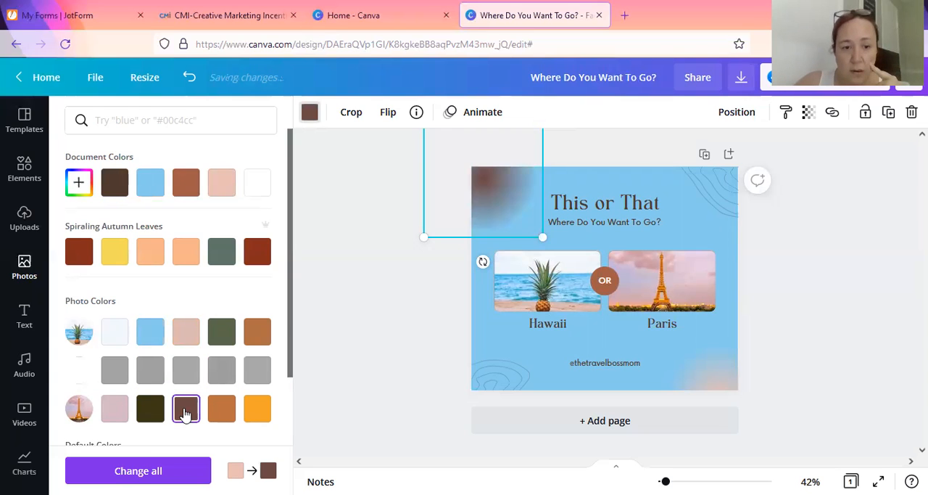
left_click(220, 412)
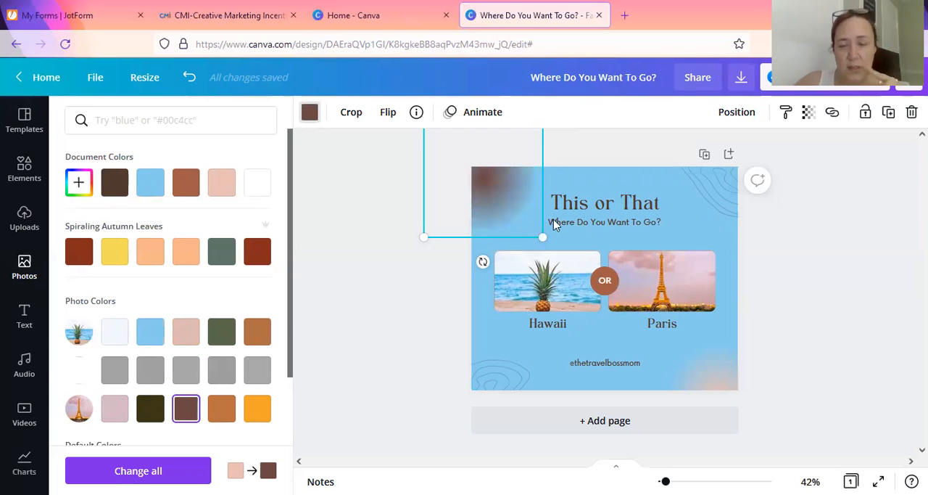
Step: Recolour the wavy line artwork in the upper-right and lower-left corners of the post with the Eiffel Tower photo's orange-brown
left_click(723, 200)
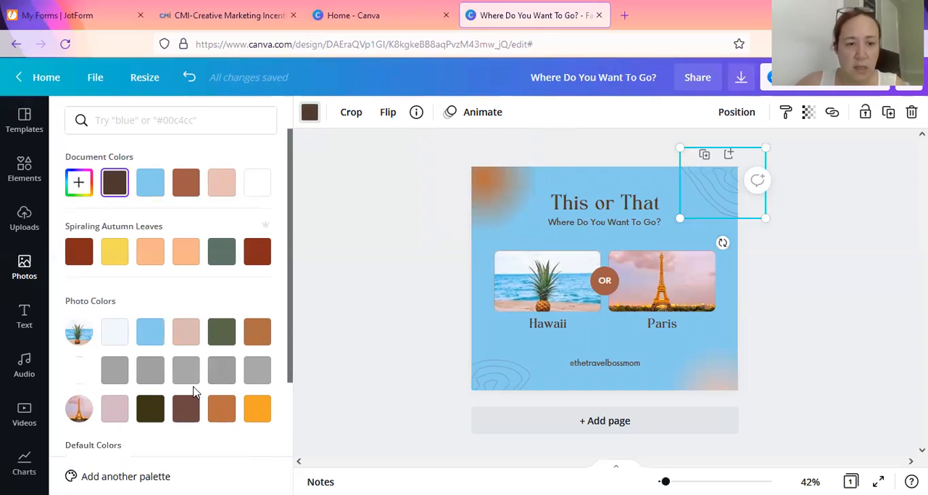
left_click(190, 410)
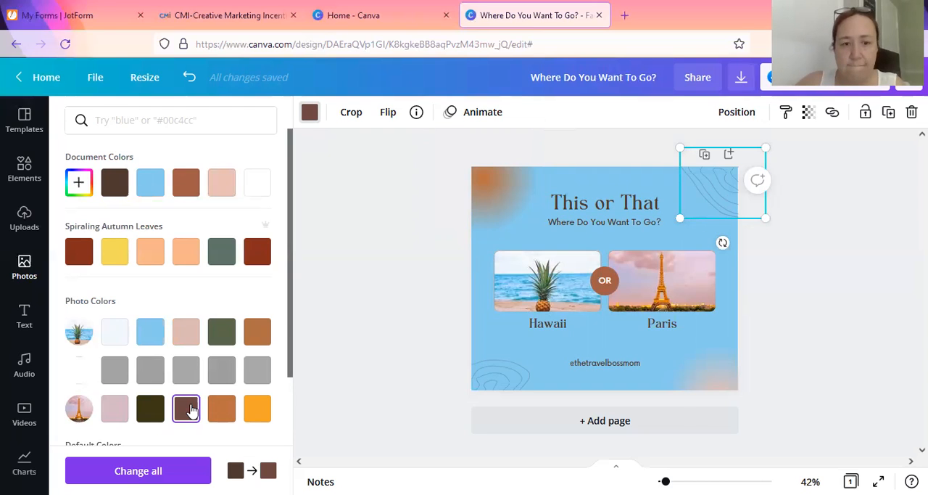
left_click(223, 414)
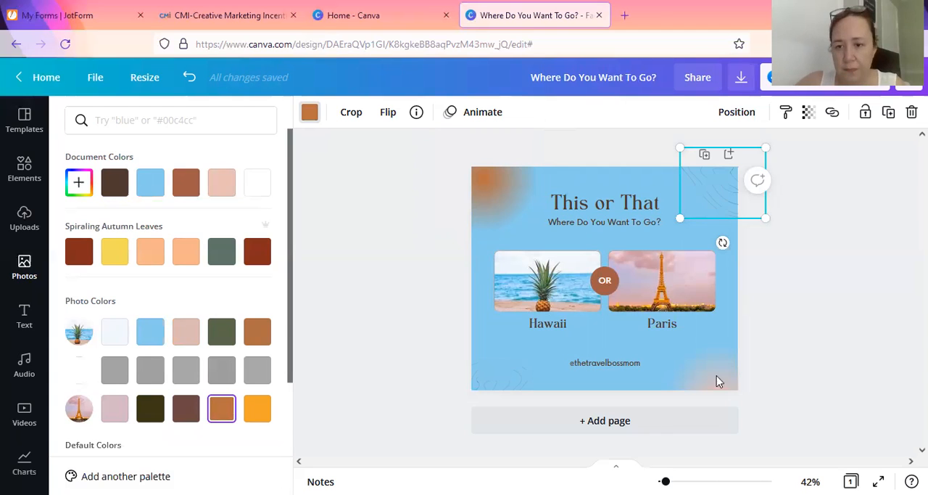
Step: Recolour the blurred gradient in the post's lower-right corner with the reddish-brown document colour
left_click(665, 365)
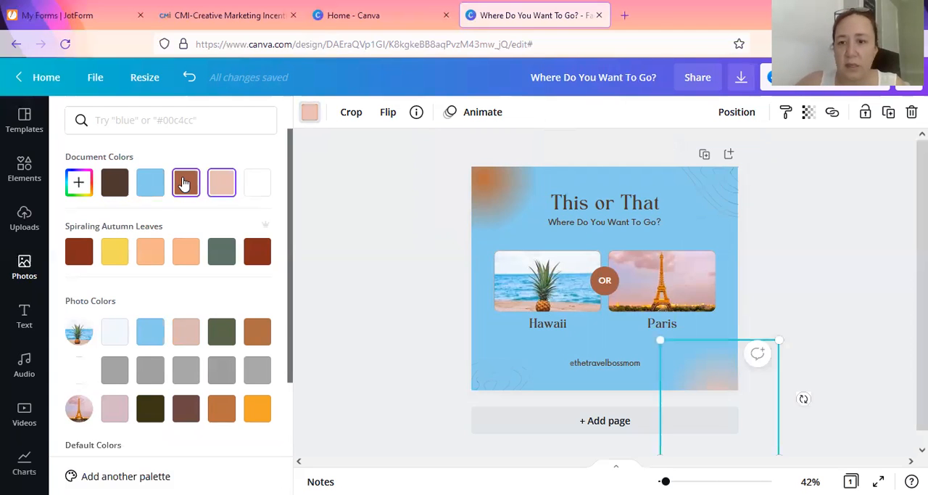
left_click(350, 228)
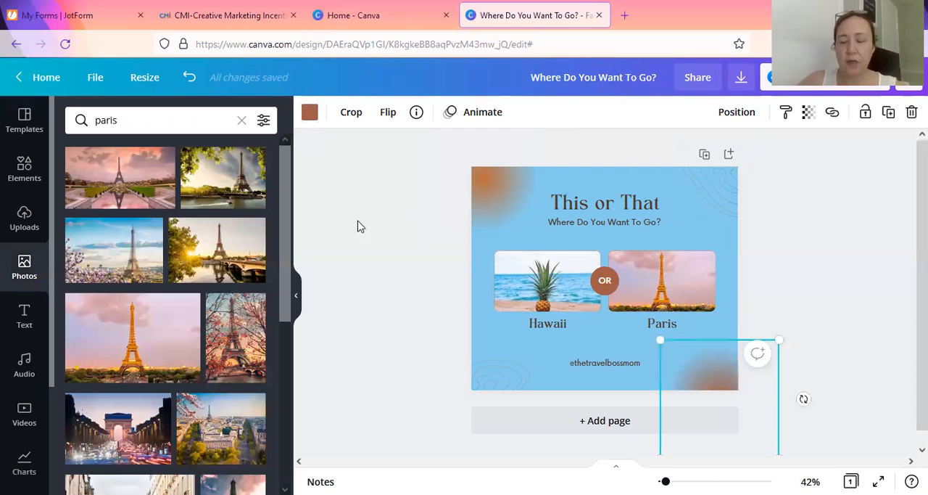
left_click(436, 162)
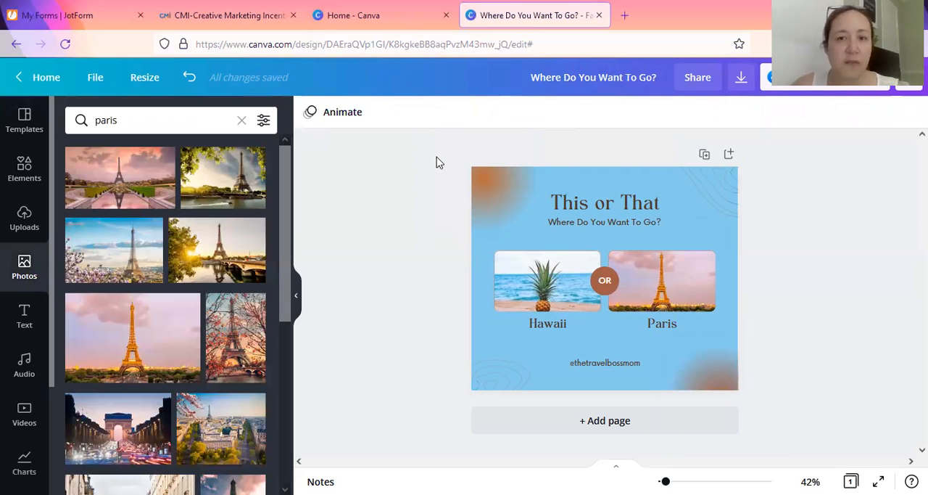
Step: Change the colour of the "This or That" title text to white
left_click(573, 203)
double_click(573, 200)
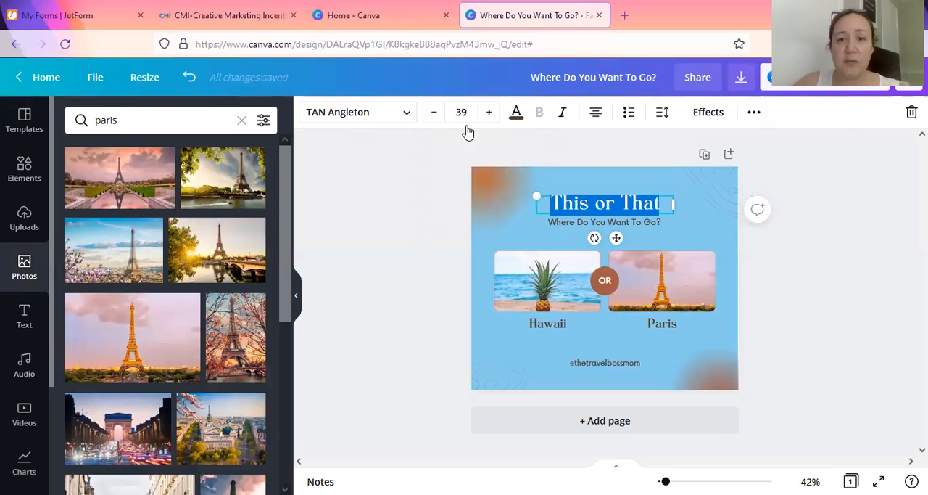
left_click(270, 183)
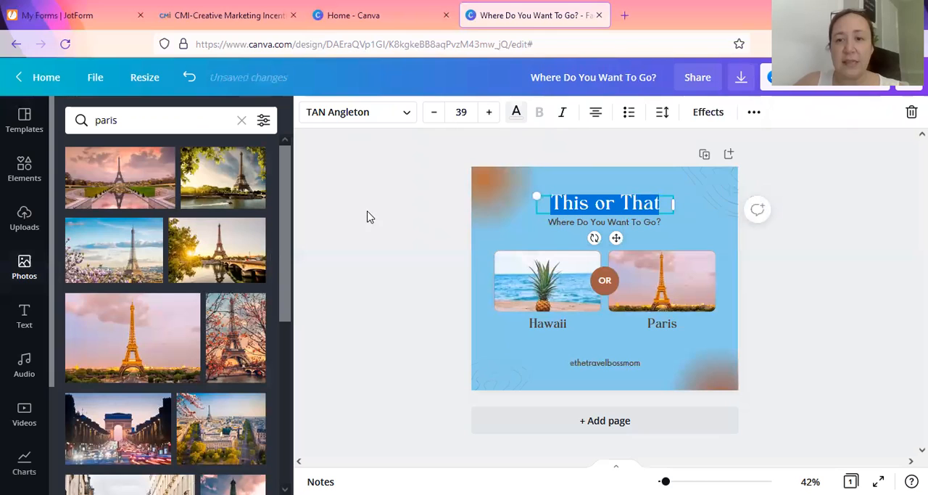
left_click(401, 209)
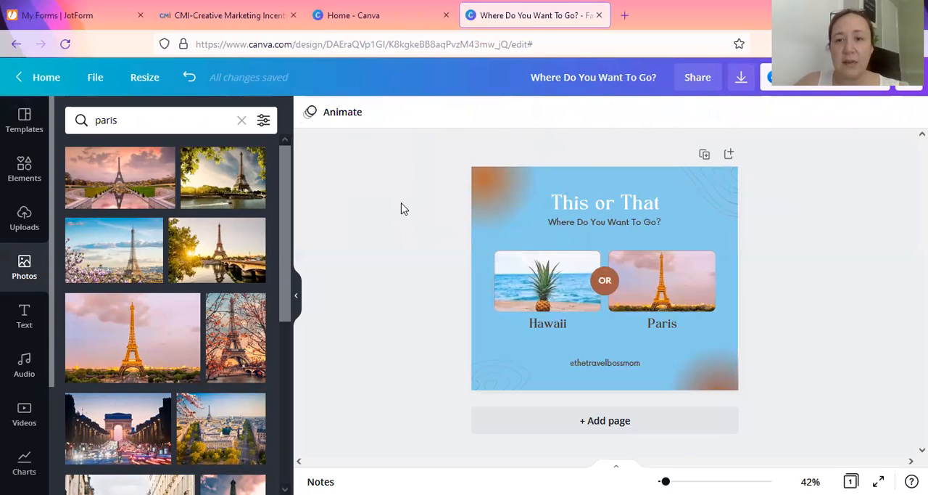
Step: Apply a Shadow effect to the "This or That" title, with the dark brown document colour and transparency 47
left_click(572, 207)
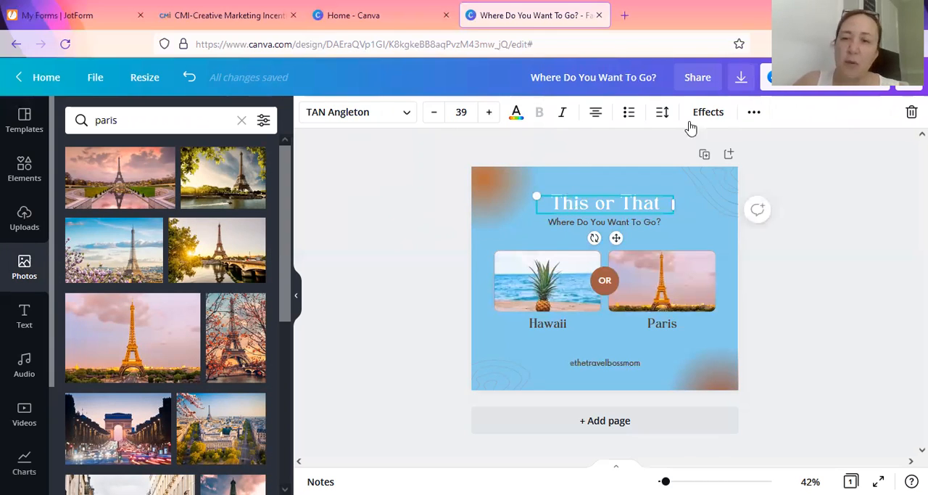
left_click(707, 114)
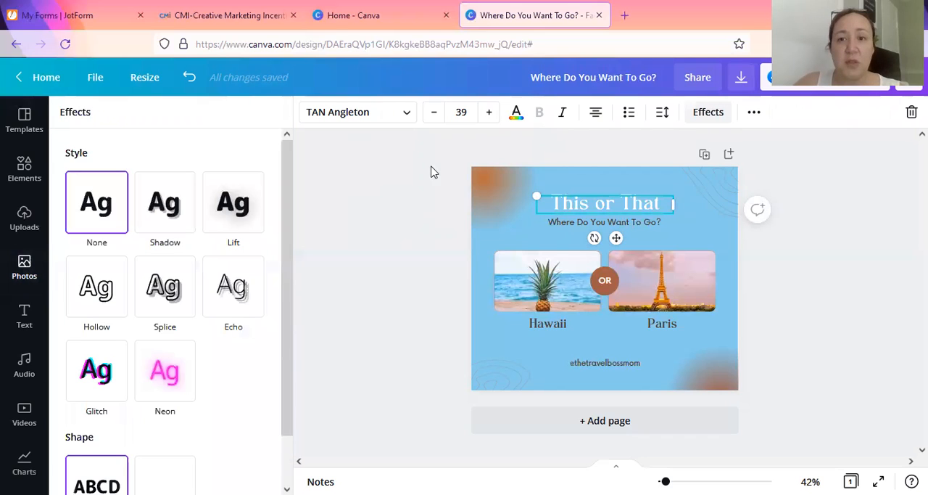
left_click(172, 220)
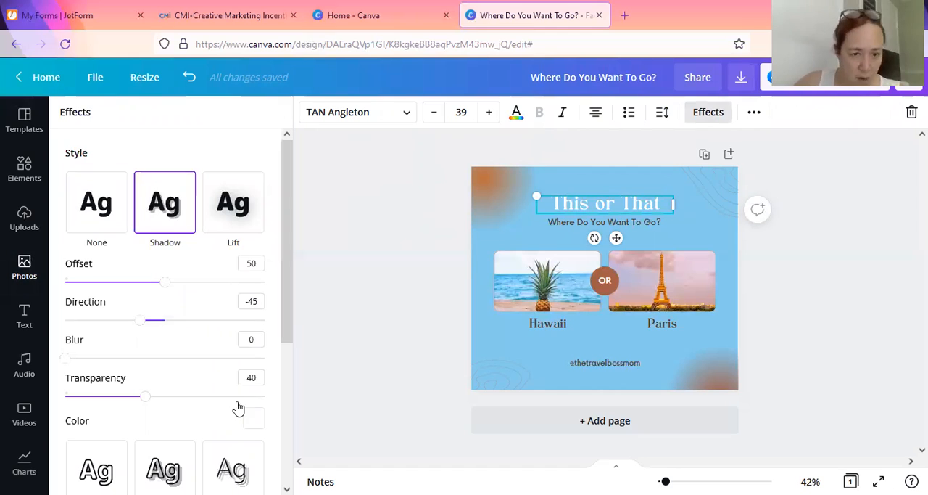
left_click(253, 420)
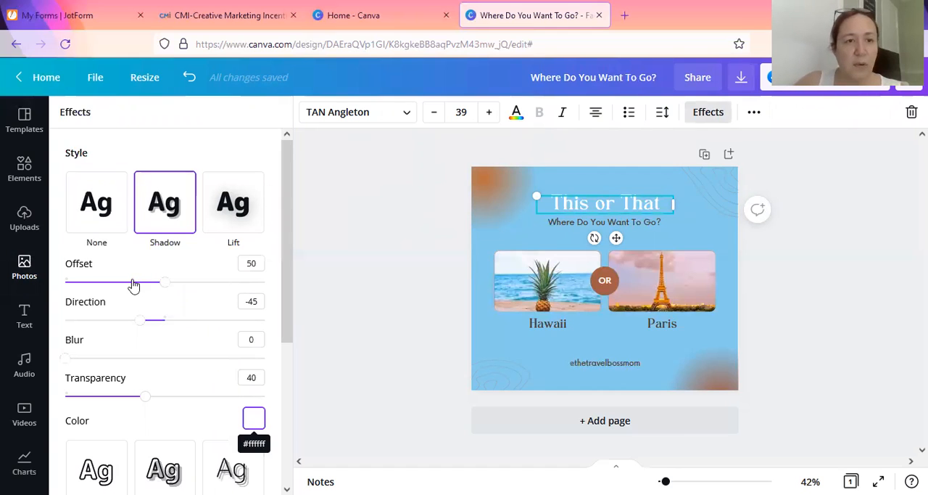
left_click(106, 219)
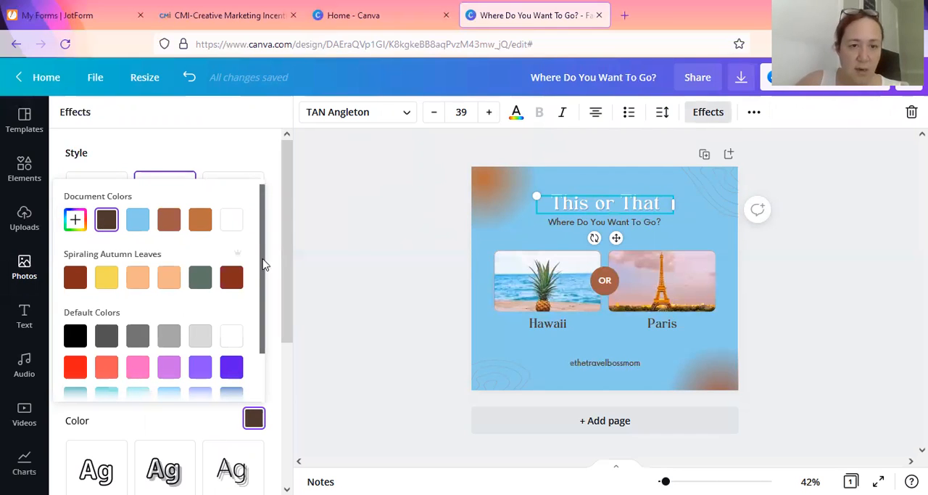
scroll(271, 262, "down", 1)
scroll(261, 183, "up", 1)
left_click(255, 163)
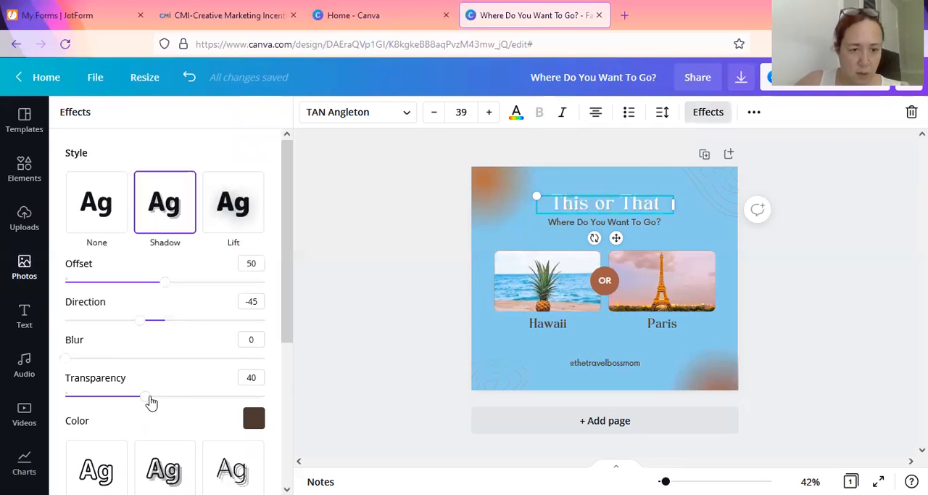
left_click(161, 396)
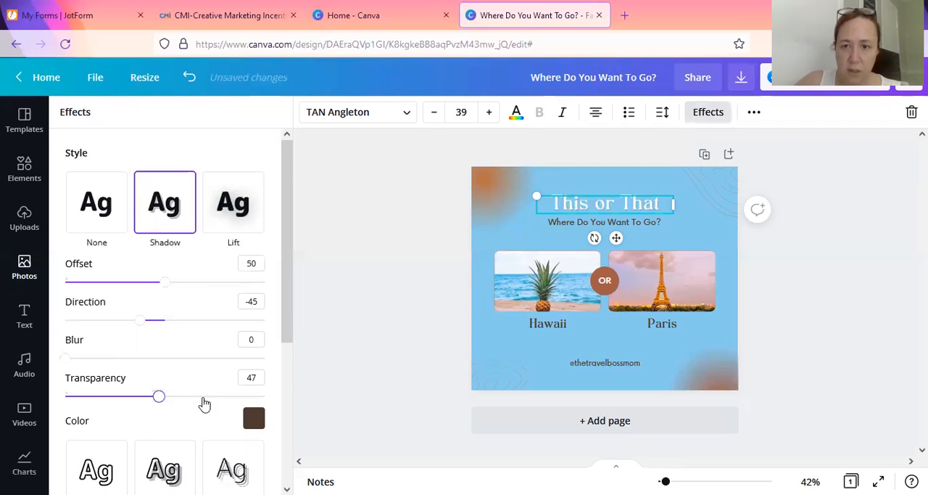
Step: Set the transparency of the "This or That" title's shadow to 78 and deselect the title
left_click(203, 397)
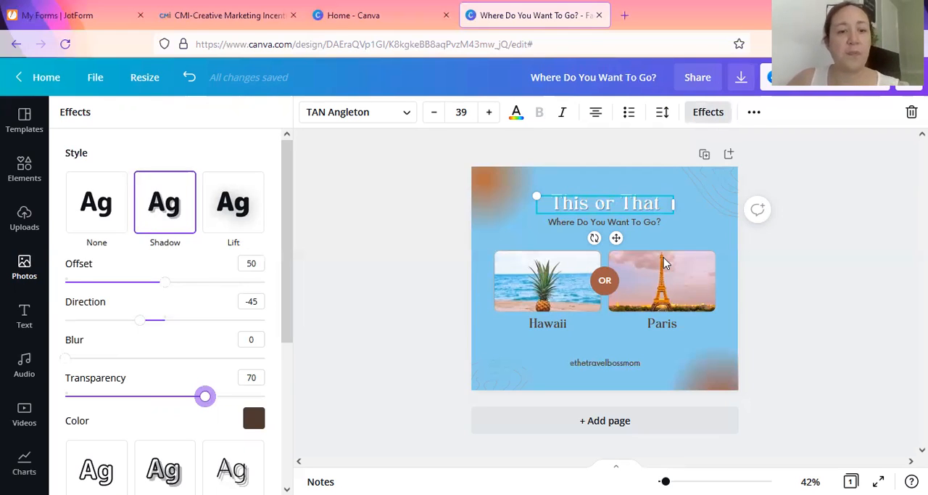
key("Right")
key("Right")
key("Right")
key("Right")
key("Right")
key("Right")
key("Right")
key("Right")
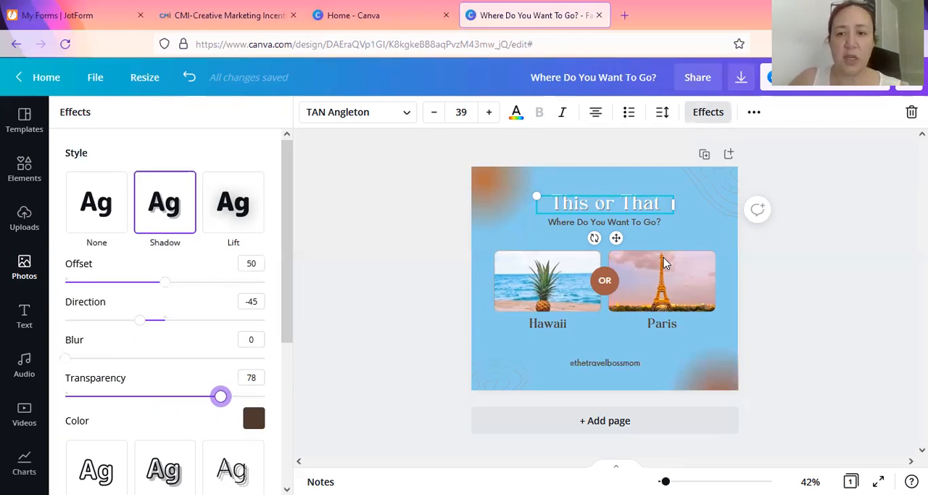
left_click(576, 407)
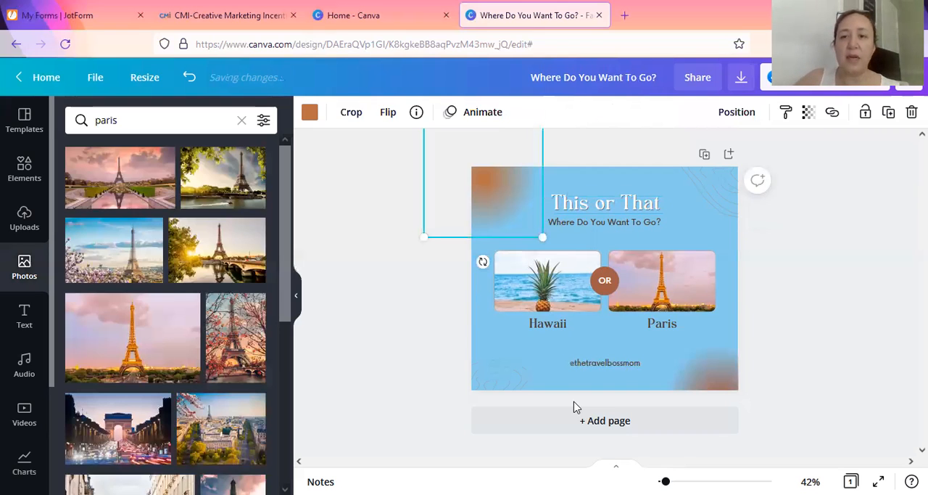
left_click(688, 373)
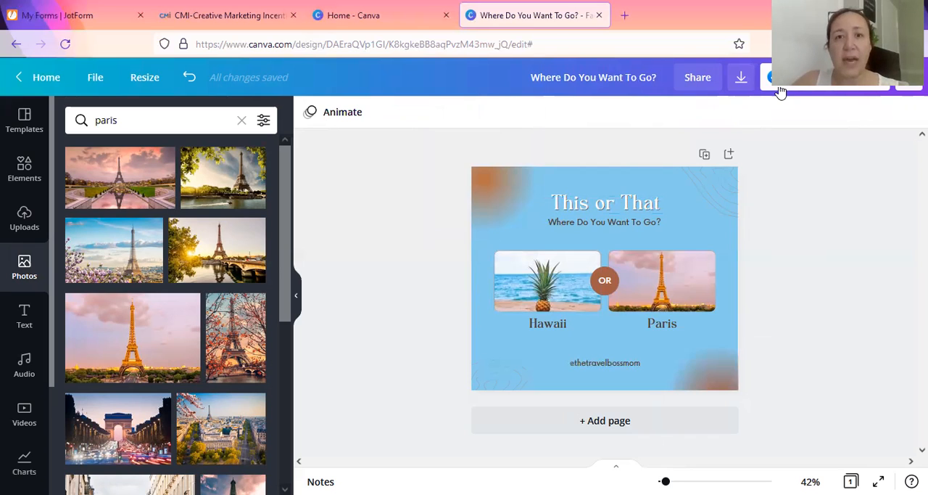
Step: Download the finished design as a PNG and dismiss the sharing prompt
left_click(741, 81)
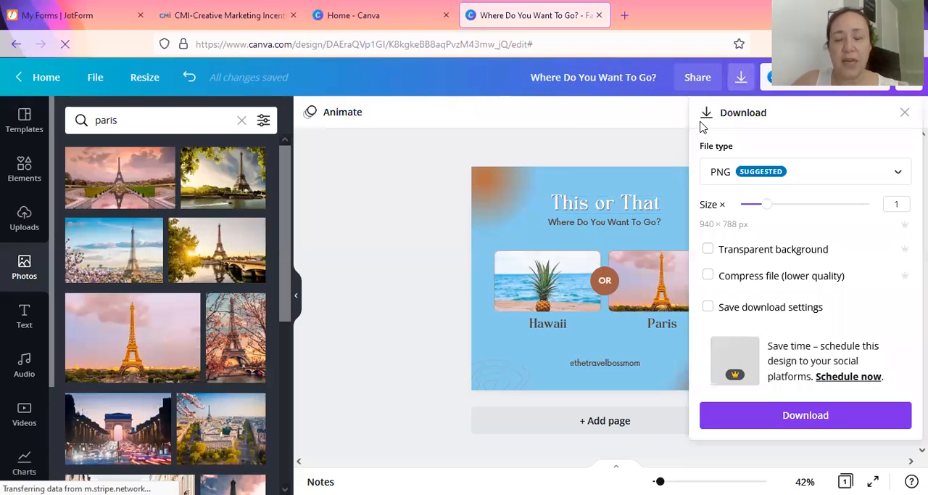
left_click(839, 183)
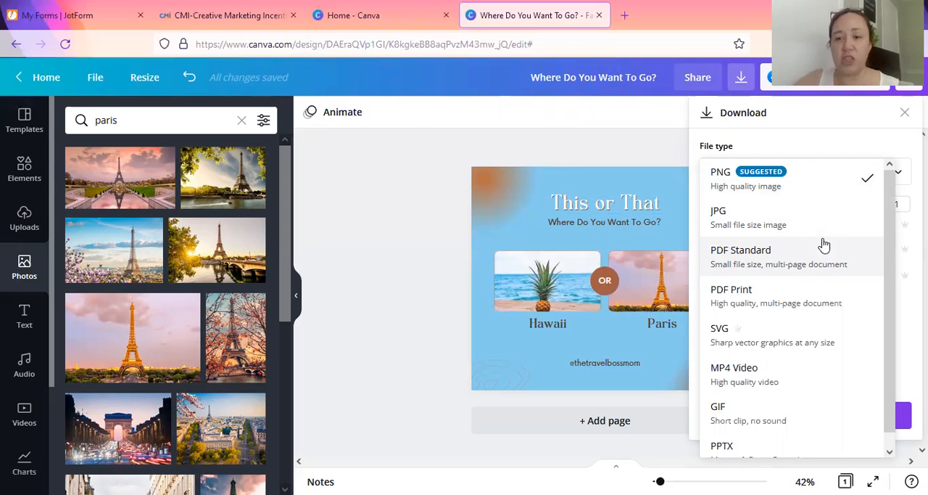
scroll(790, 353, "down", 1)
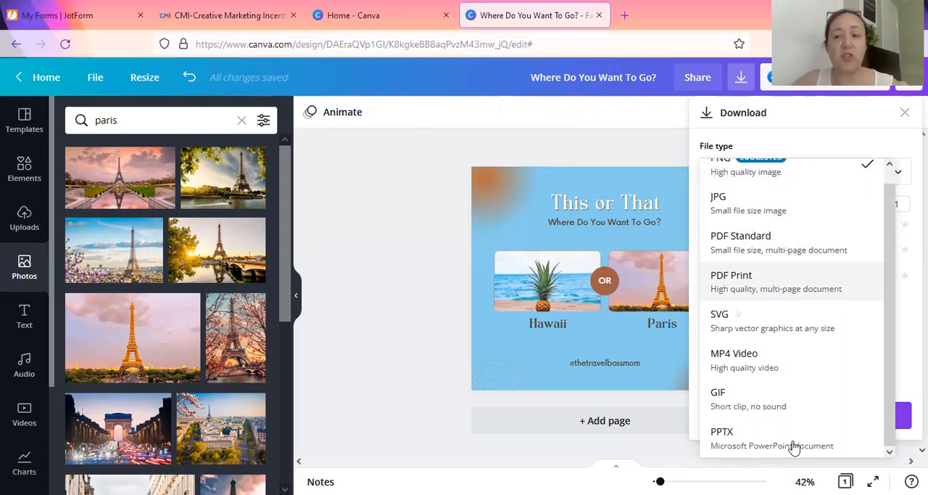
scroll(800, 372, "up", 1)
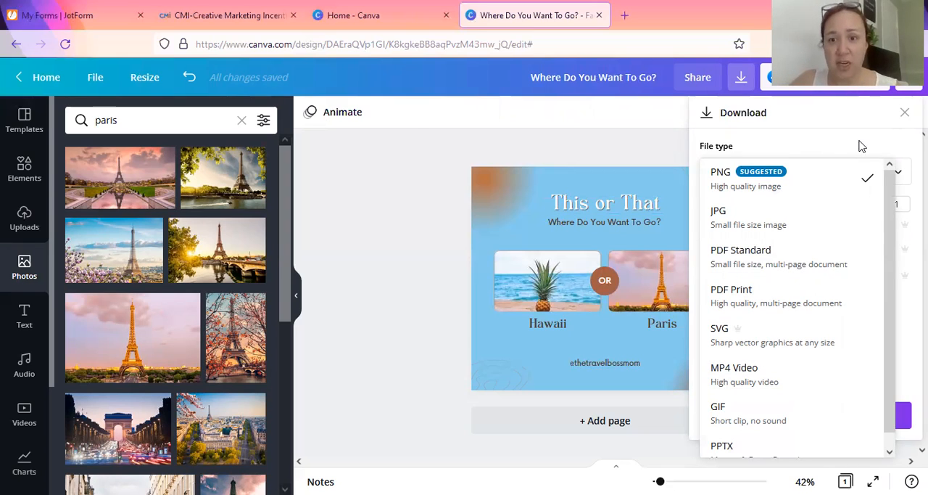
left_click(814, 187)
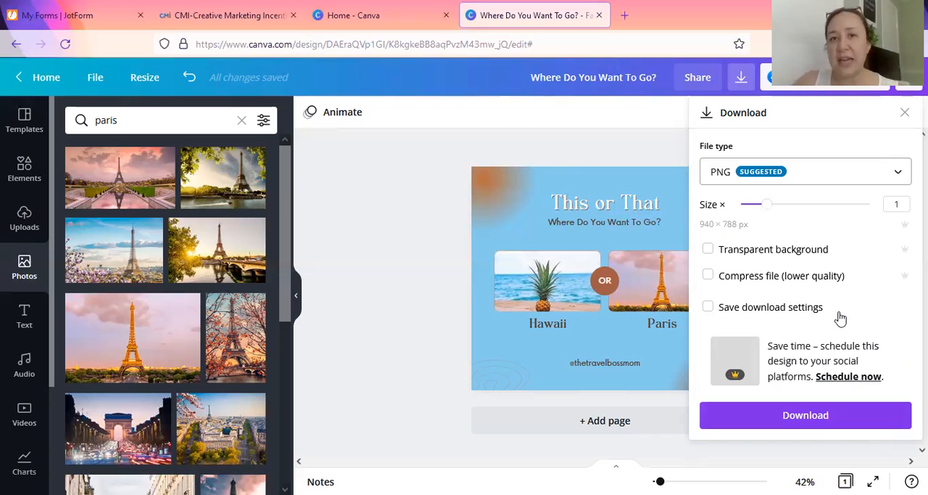
left_click(816, 426)
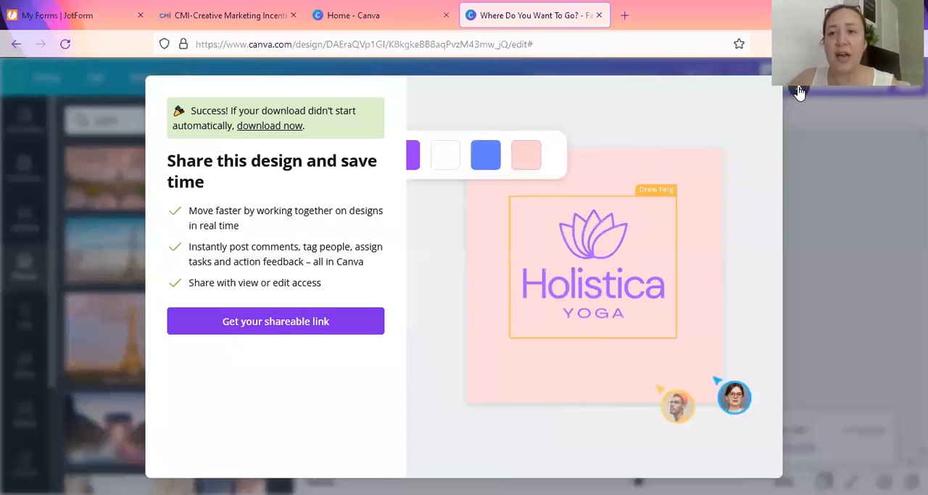
left_click(800, 92)
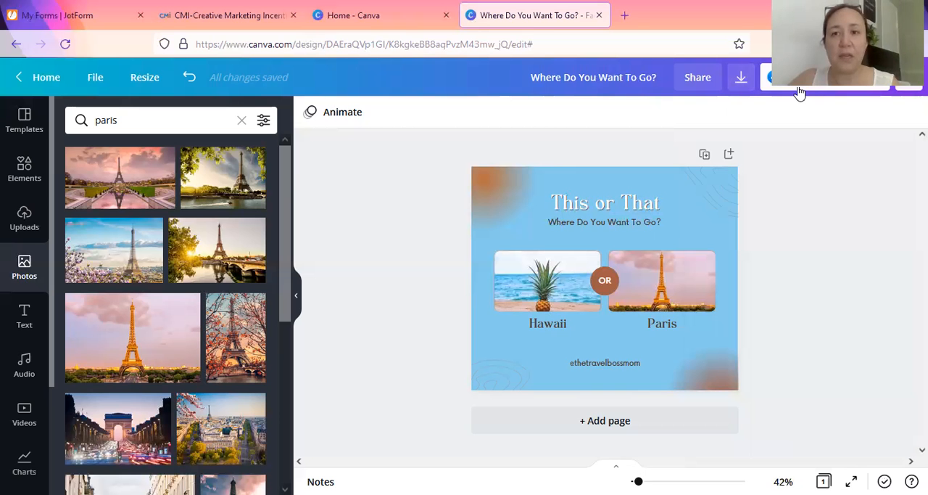
Step: Open Facebook in a new browser tab and log in with the saved credentials
key("ctrl+t")
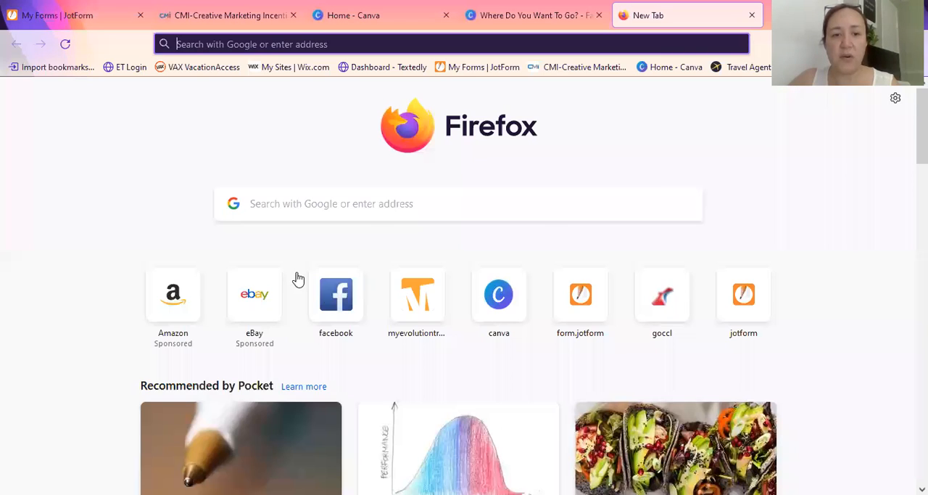
left_click(328, 297)
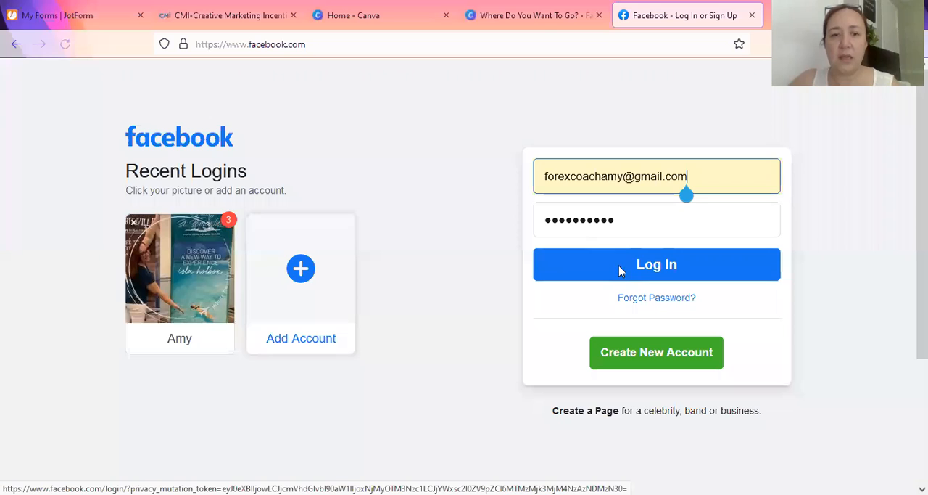
key("Return")
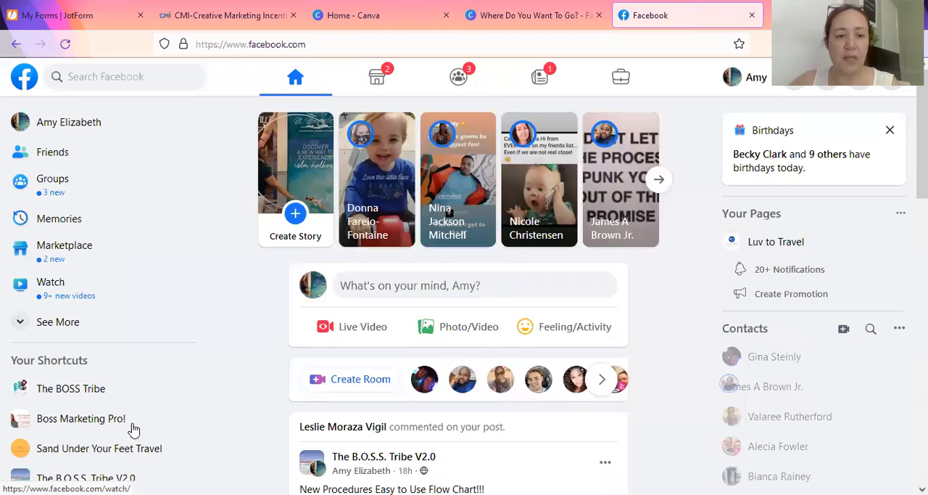
Step: Search Facebook for "vip" and open The VIP Travel Lounge group
scroll(155, 264, "down", 1)
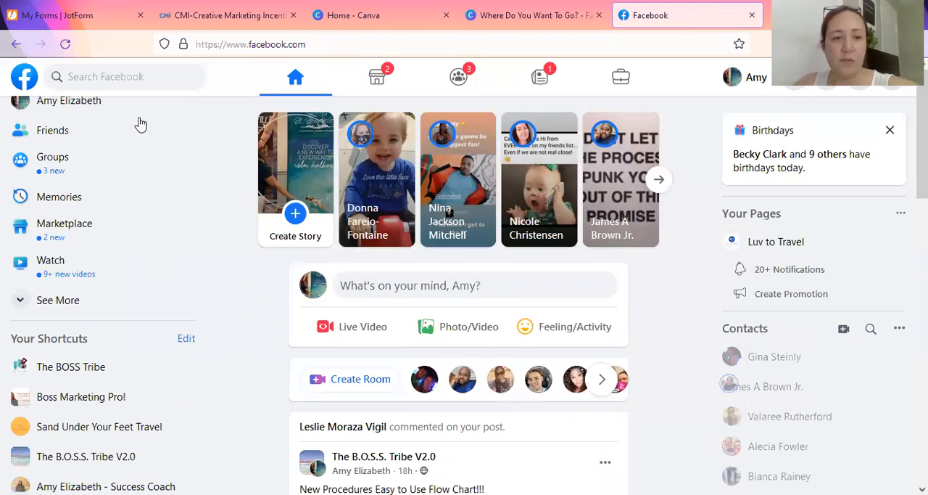
scroll(139, 122, "down", 1)
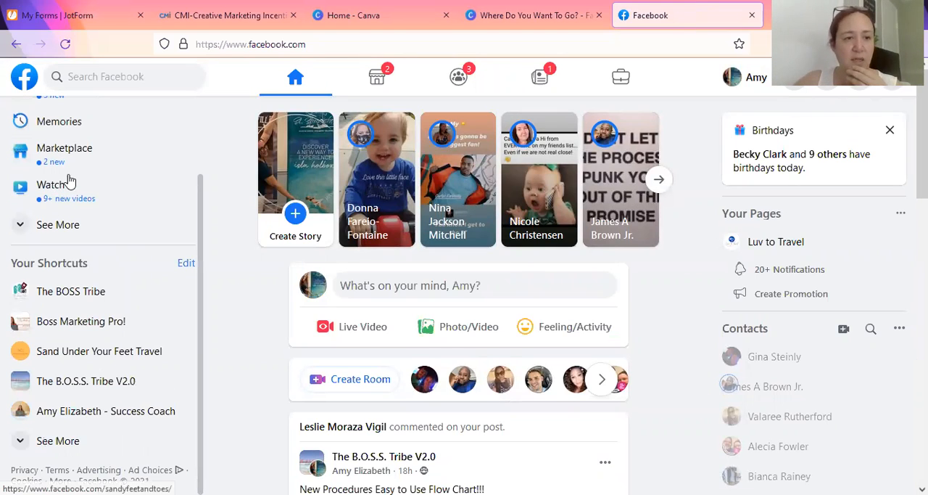
scroll(123, 85, "up", 2)
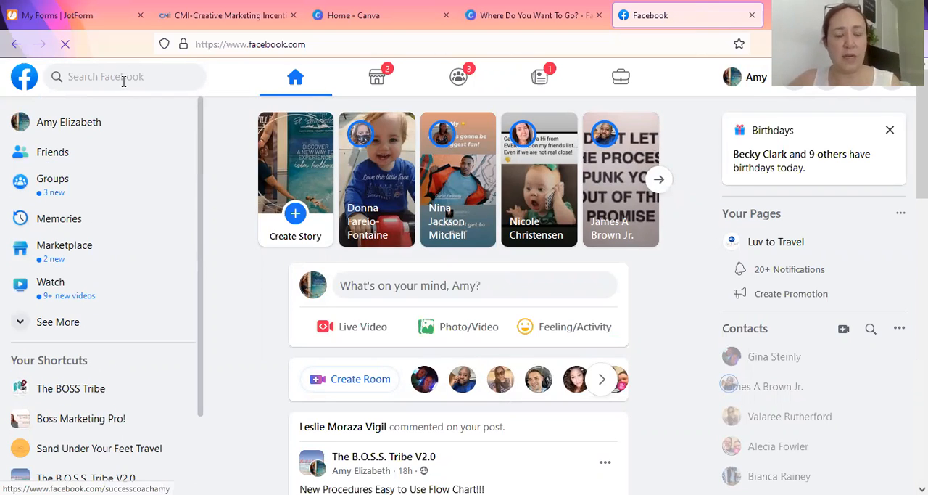
left_click(123, 81)
type("vip")
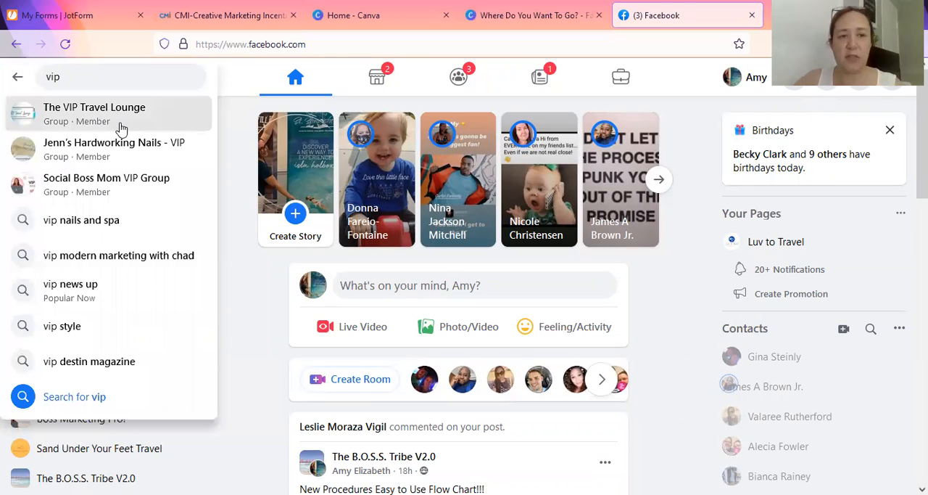
left_click(121, 128)
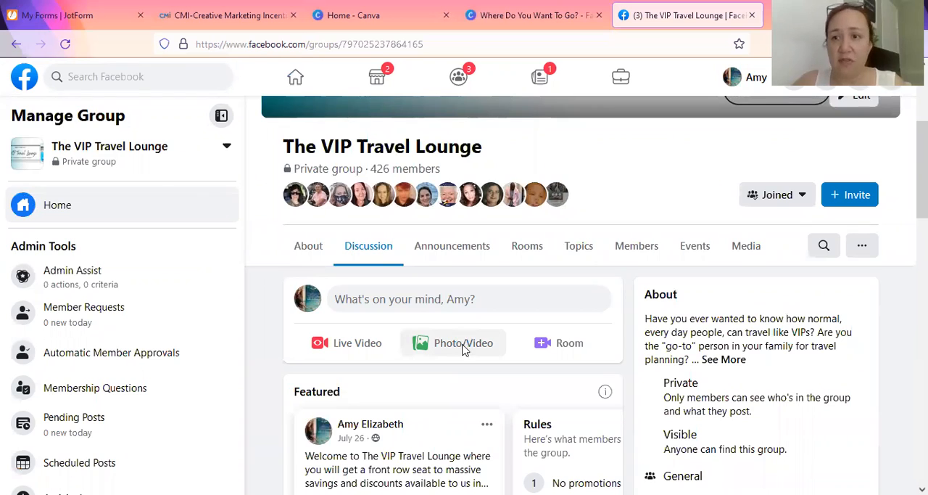
Step: Start a photo post in the group with the downloaded "Where Do You Want To Go" image
left_click(464, 345)
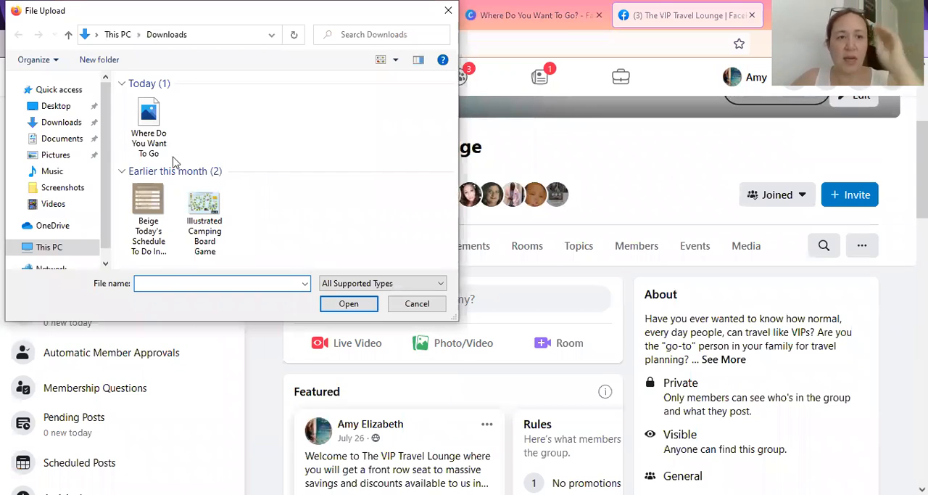
left_click(157, 135)
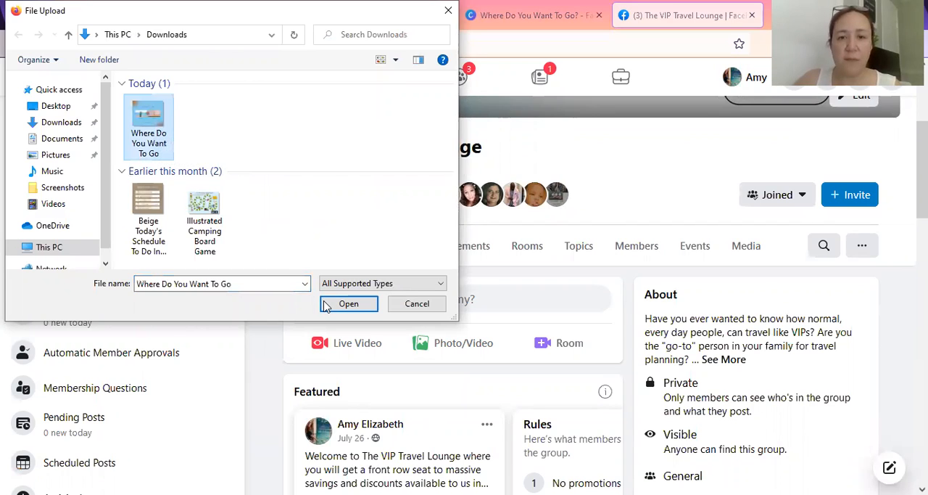
left_click(326, 303)
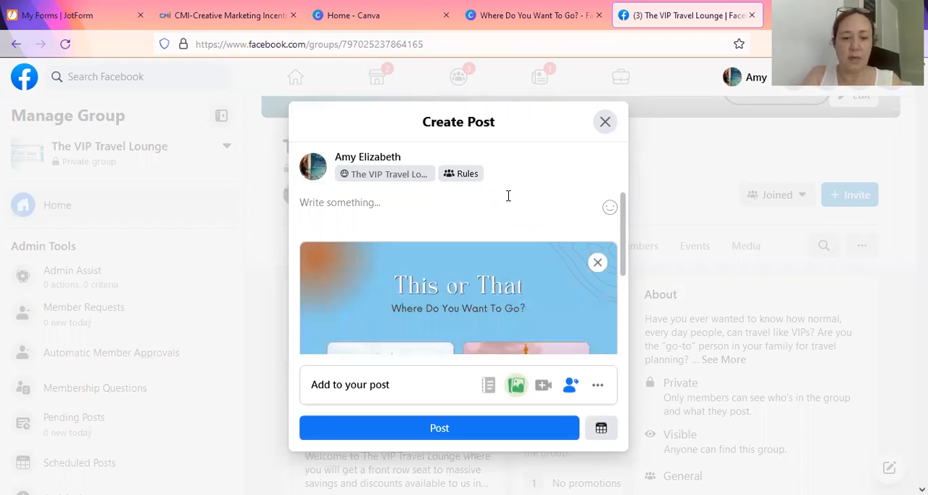
Step: Caption the post "WHERE WOULD YOU GO" with a sunglasses smiley emoji and publish it to the group
type("WHERE WOULD YOU GO")
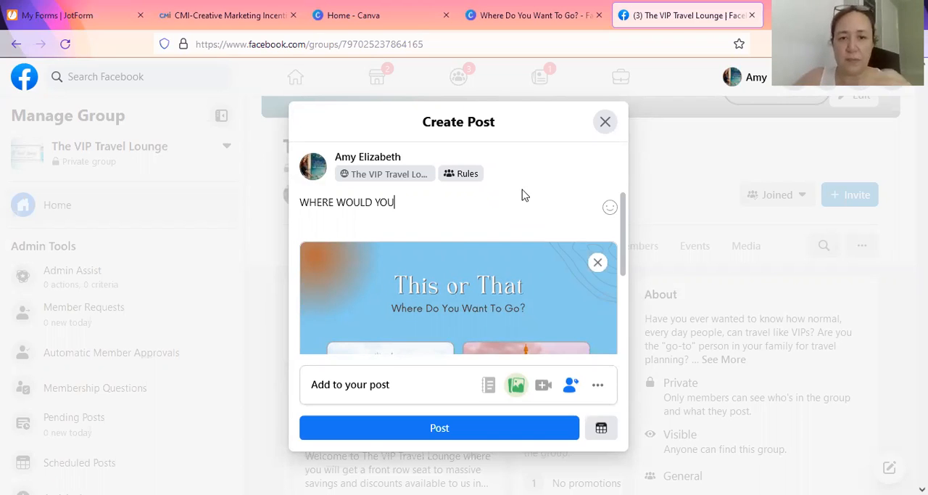
left_click(609, 208)
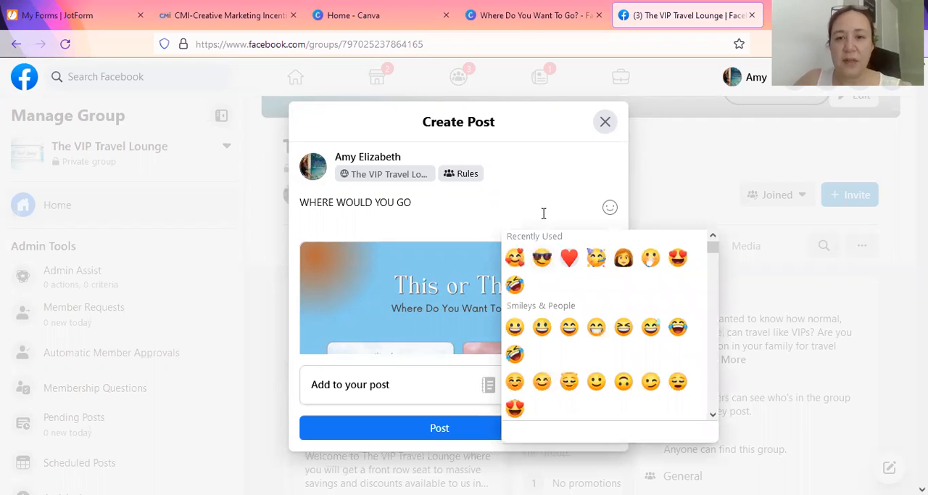
left_click(482, 435)
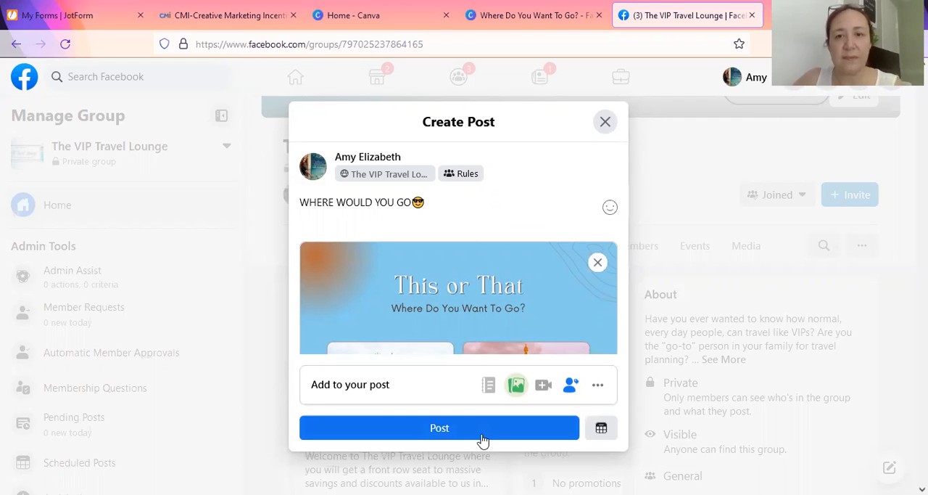
left_click(482, 429)
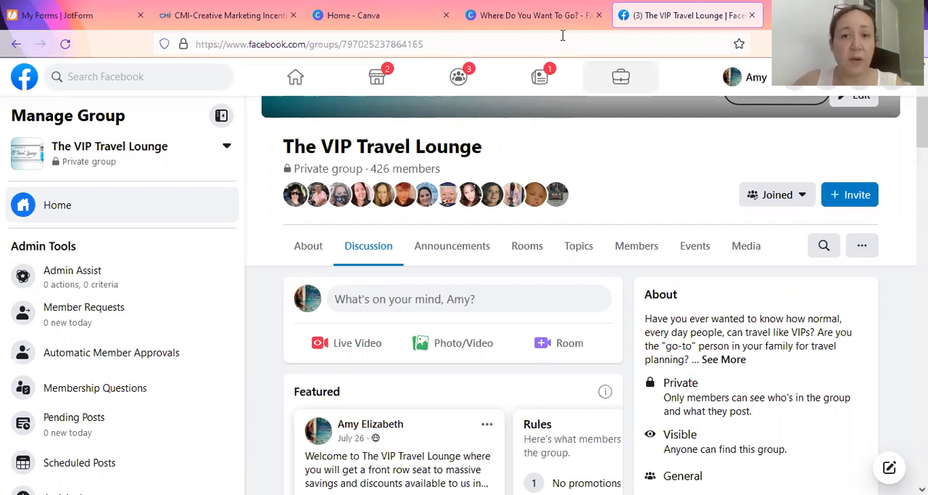
Step: Switch back to the Canva design, try the uploaded autumn-leaf picture in the Hawaii photo frame, and undo the replacement
left_click(528, 16)
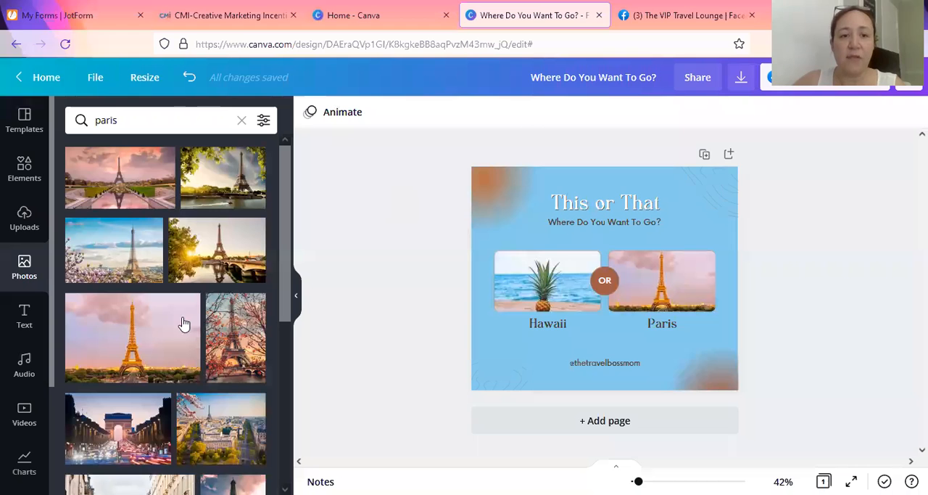
left_click(29, 217)
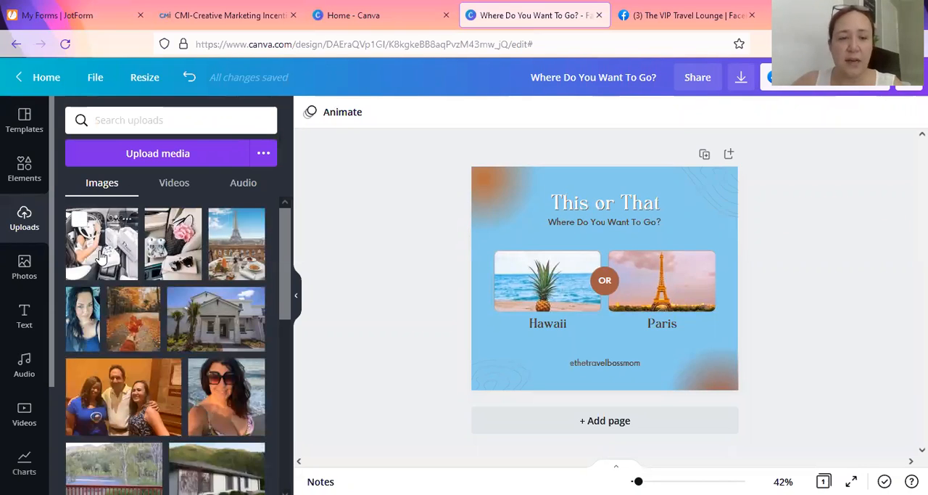
left_click_drag(135, 319, 525, 265)
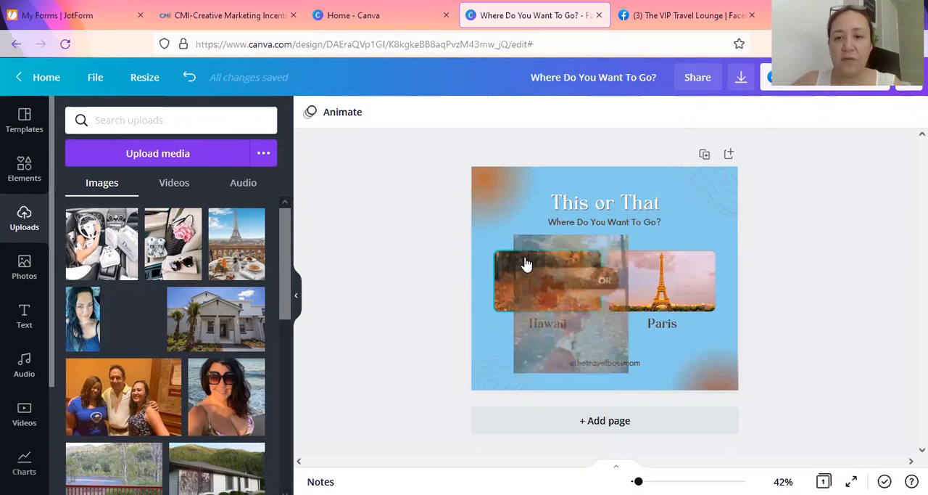
left_click(188, 77)
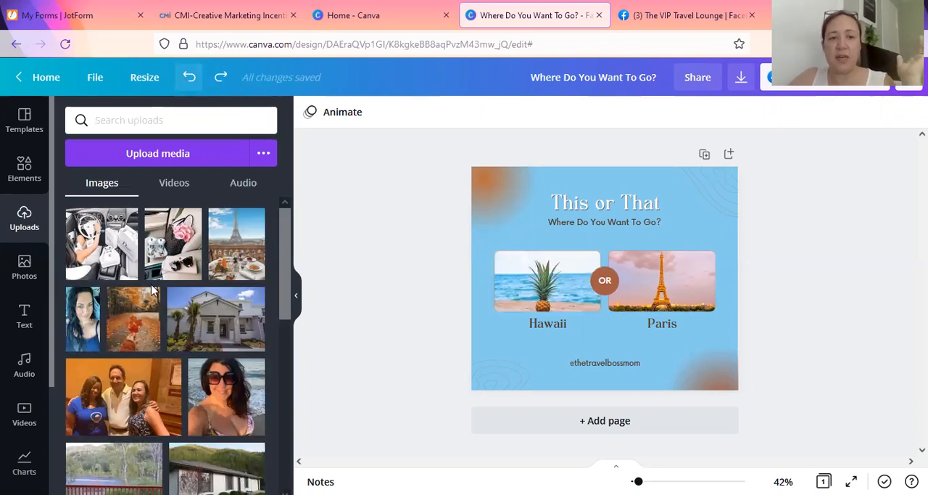
mouse_move(163, 261)
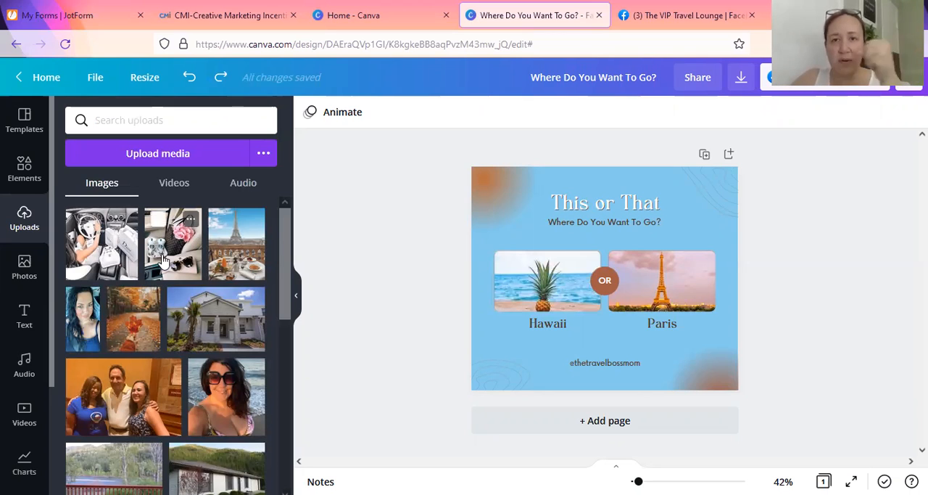
mouse_move(165, 259)
left_mouse_down()
mouse_move(237, 246)
mouse_move(317, 256)
mouse_move(526, 213)
mouse_move(460, 319)
mouse_move(460, 358)
mouse_move(473, 345)
mouse_move(157, 238)
mouse_move(166, 246)
left_mouse_up()
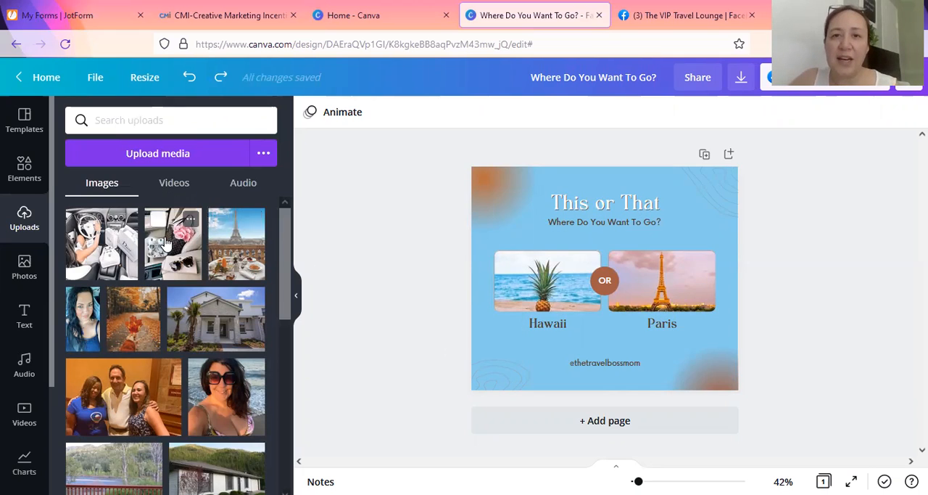